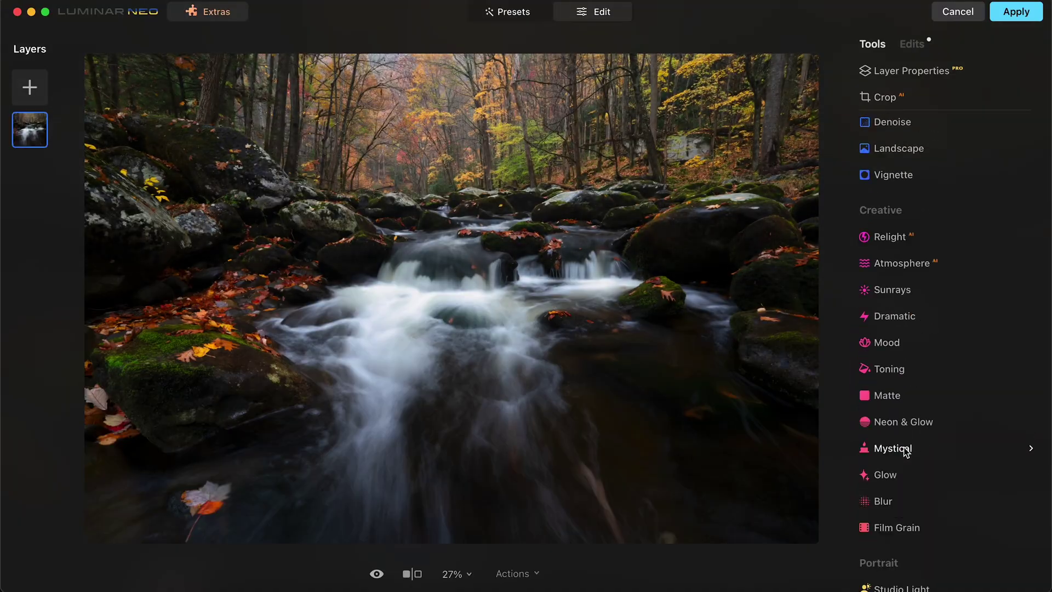
left_click(905, 451)
left_click(885, 472)
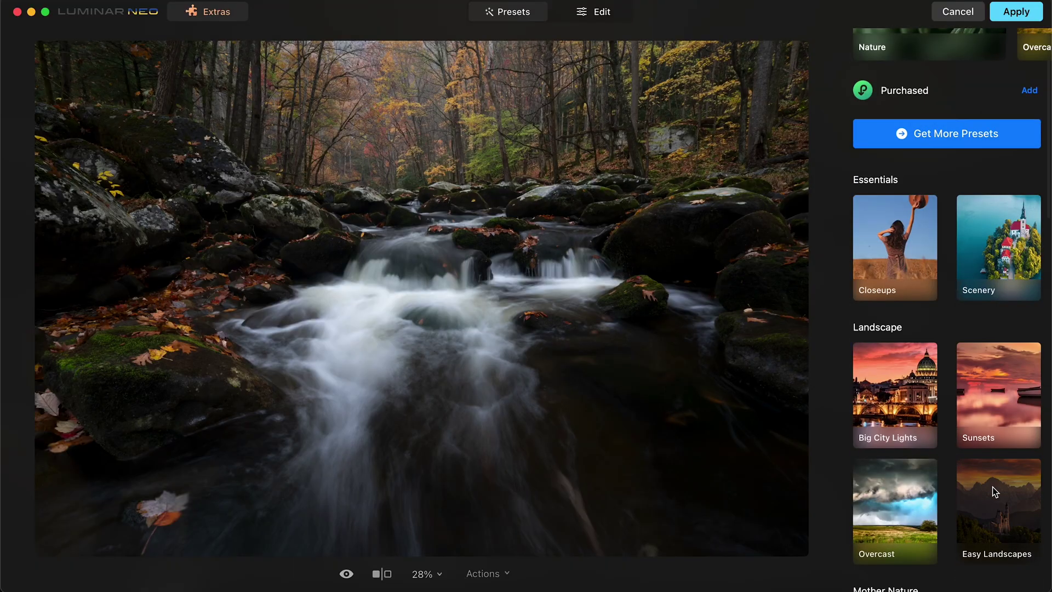
Apply the Forest Stream preset from the Easy Landscapes collection and reduce its strength.
scroll(991, 487, "up", 3)
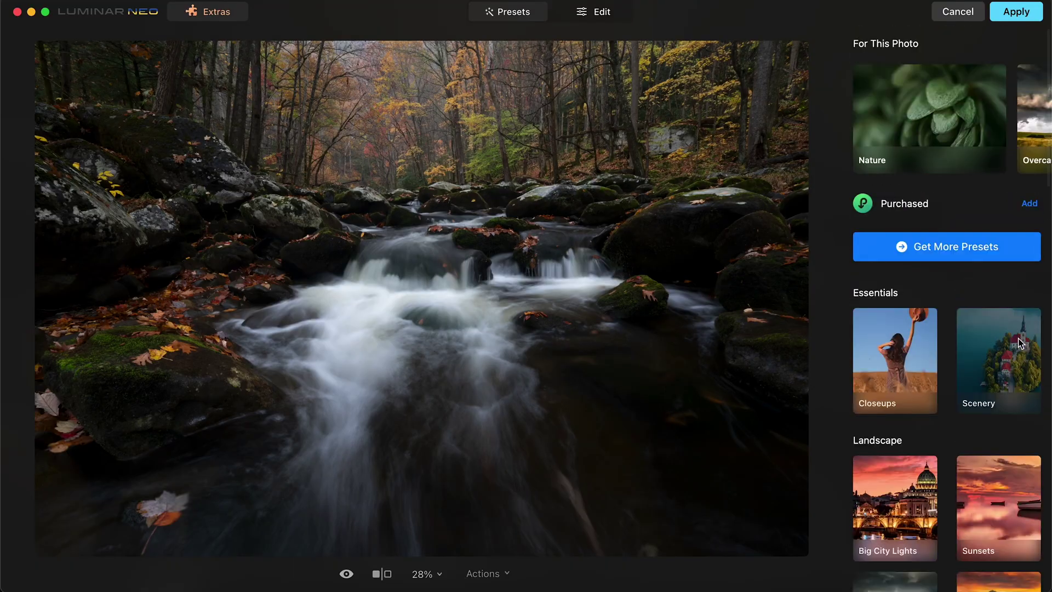
scroll(997, 378, "down", 4)
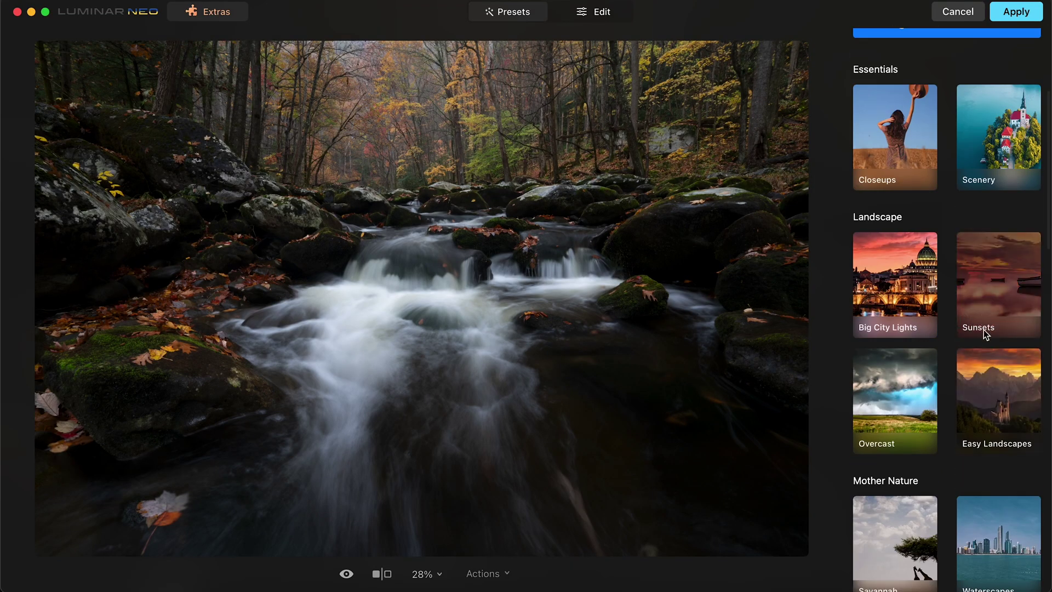
left_click(997, 418)
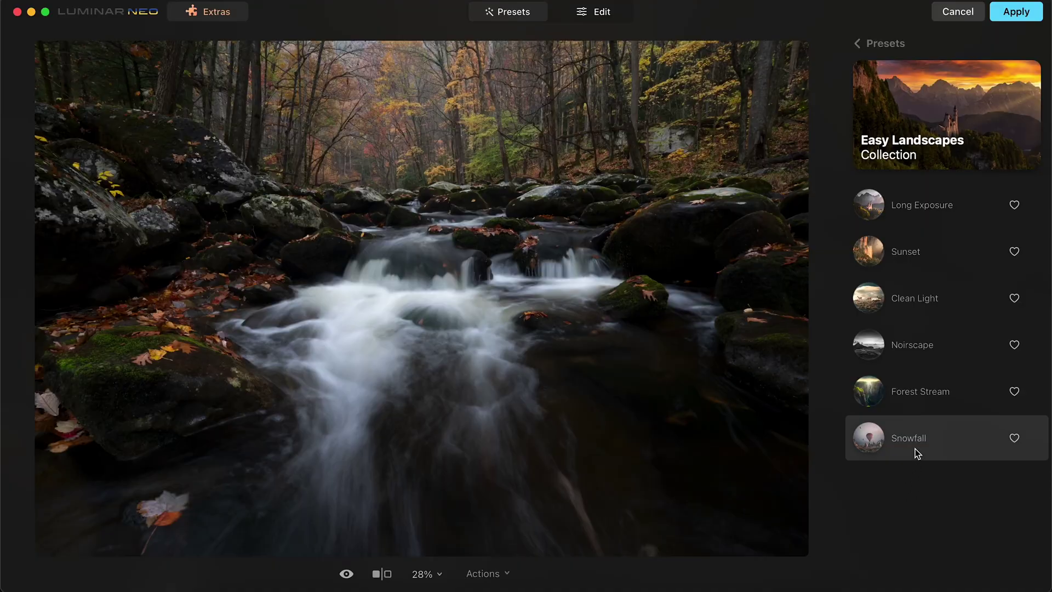
left_click(925, 405)
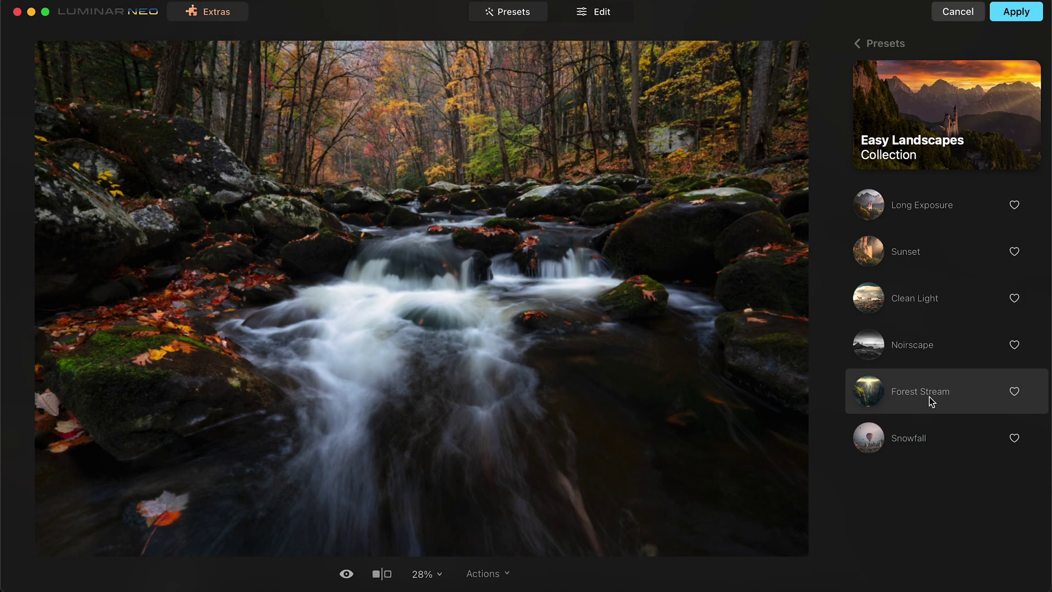
left_click(932, 393)
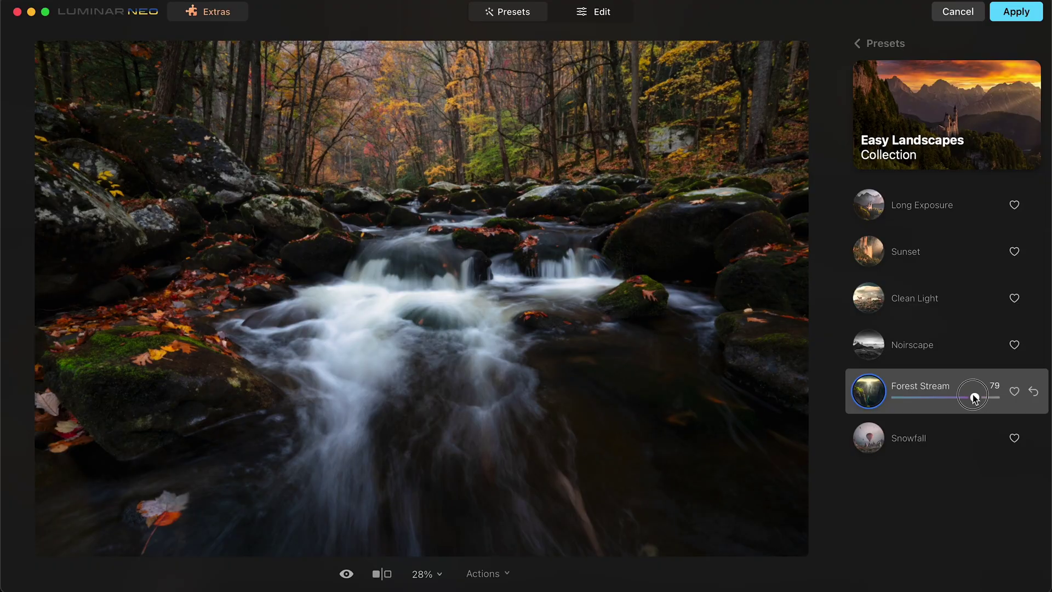
left_click_drag(974, 397, 933, 400)
Return to the editing tools and set the Enhance AI Accent to about 9.
left_click(602, 13)
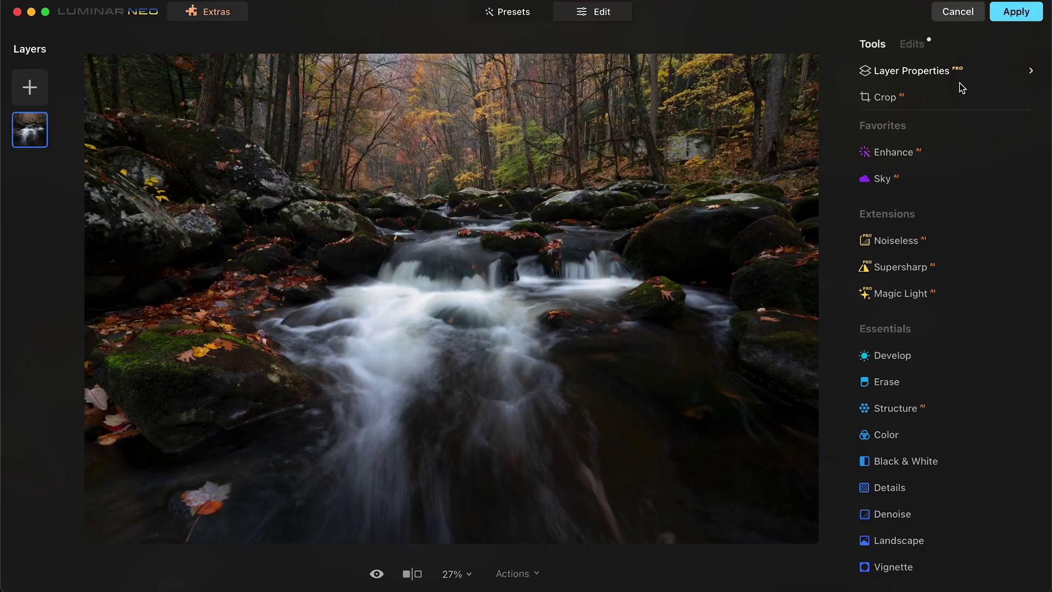
left_click(898, 154)
mouse_move(882, 238)
left_mouse_down()
mouse_move(958, 237)
mouse_move(896, 241)
left_mouse_up()
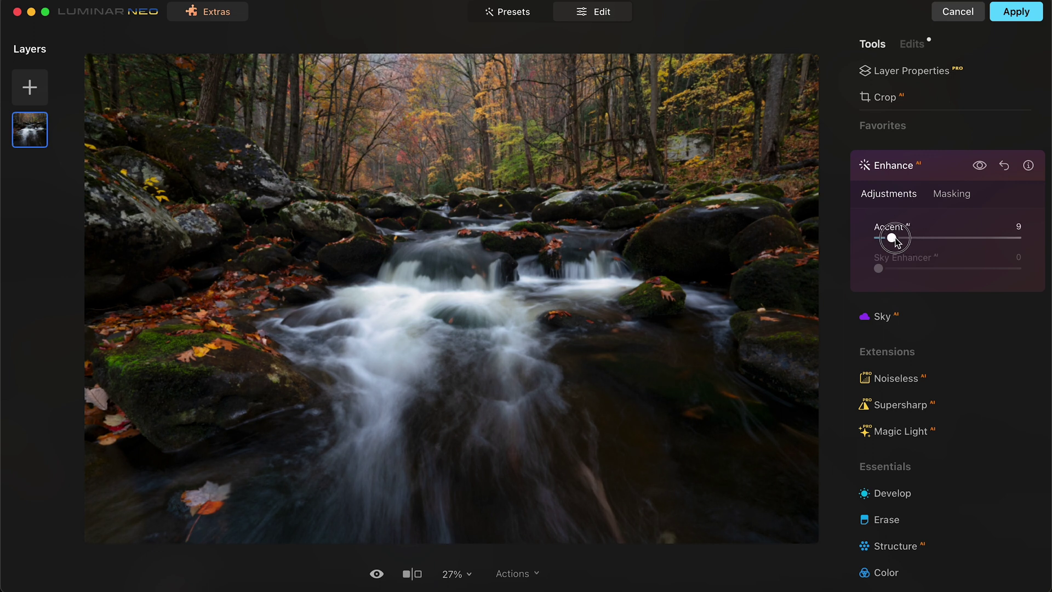
left_click_drag(890, 240, 890, 239)
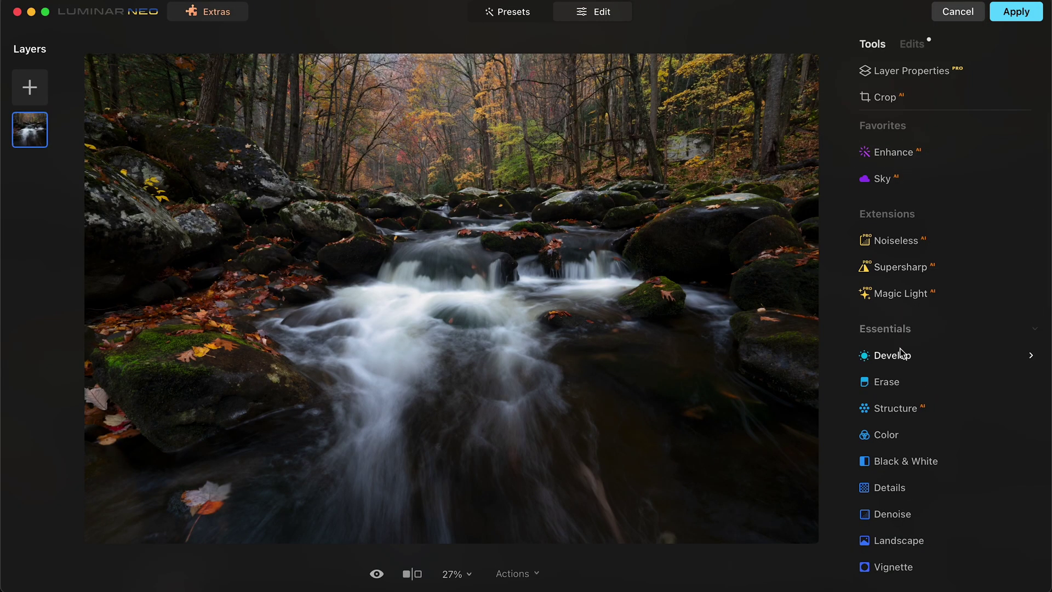
Set the Develop light adjustments to Smart Contrast 11, Highlights 2 and Shadows -2.
left_click(893, 355)
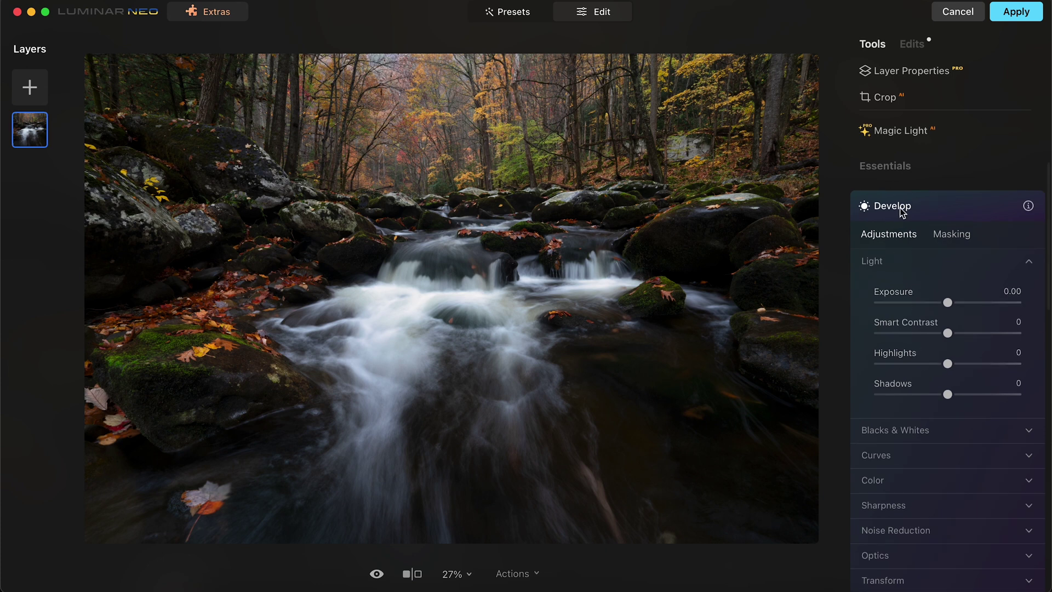
scroll(922, 241, "down", 2)
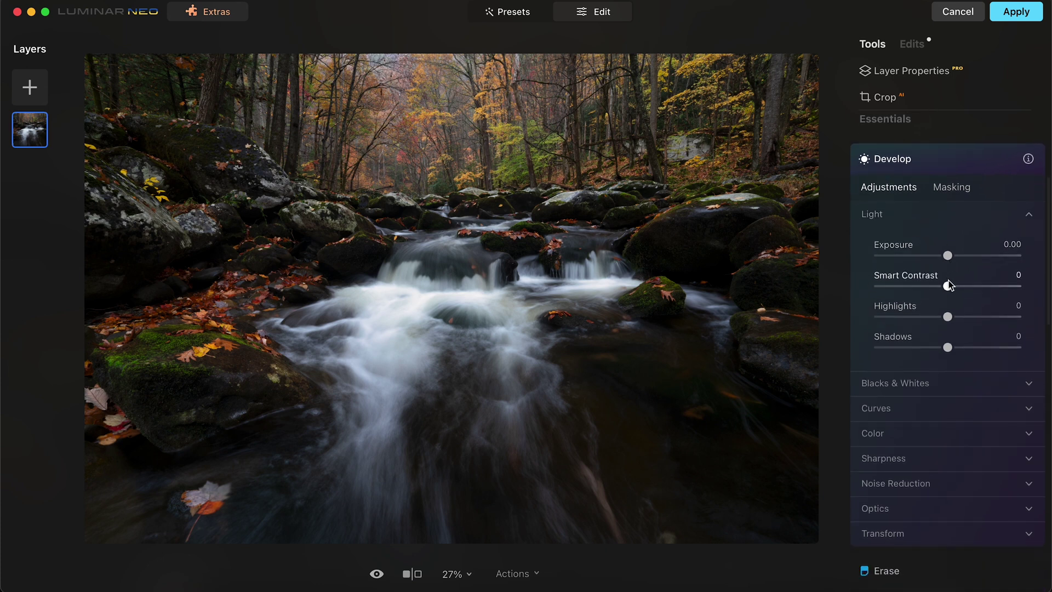
mouse_move(949, 285)
left_mouse_down()
mouse_move(970, 286)
mouse_move(934, 287)
mouse_move(963, 287)
left_mouse_up()
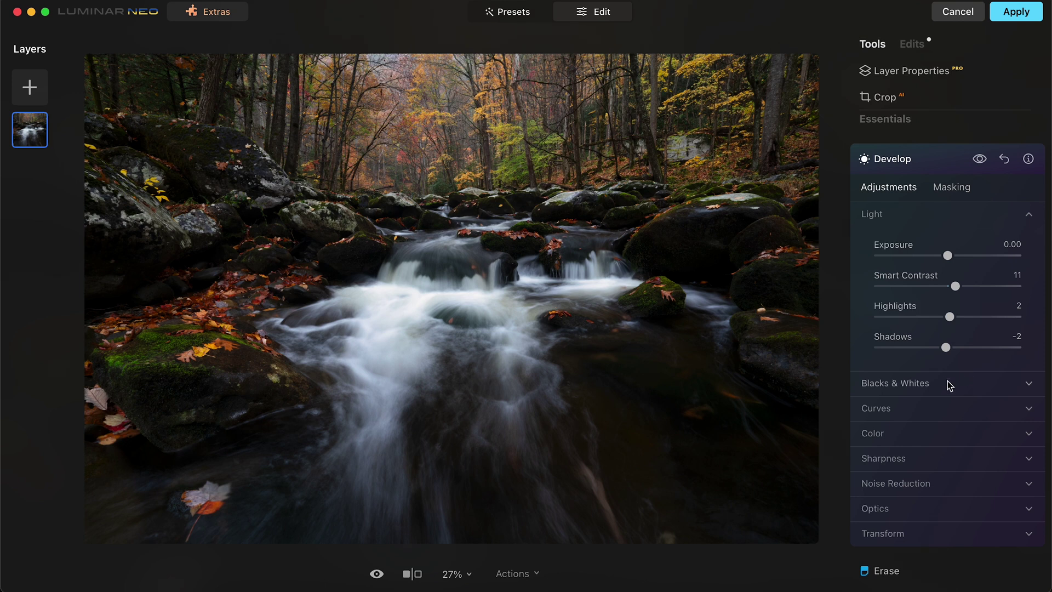
Set the Develop color adjustments to Saturation 2 and Vibrance 6, and close the Develop tool.
left_click(918, 435)
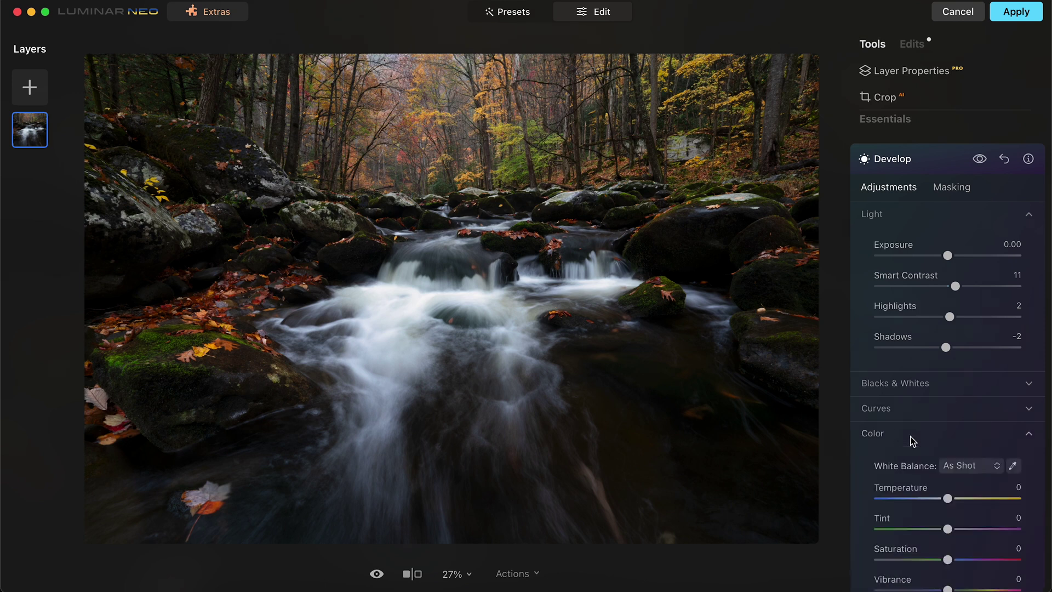
scroll(938, 423, "down", 4)
scroll(942, 426, "down", 1)
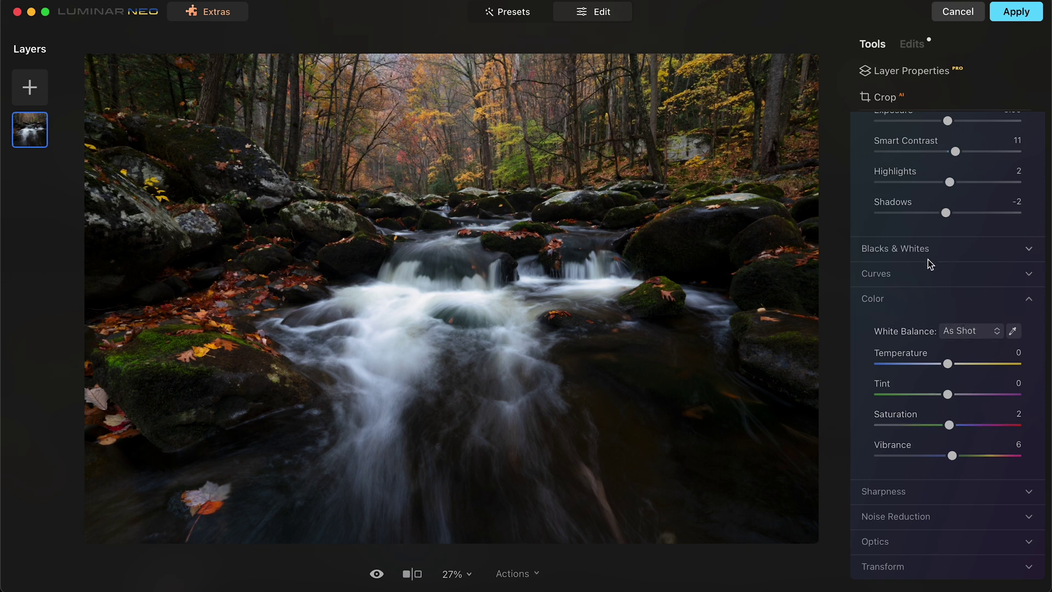
scroll(934, 270, "down", 3)
scroll(934, 268, "up", 10)
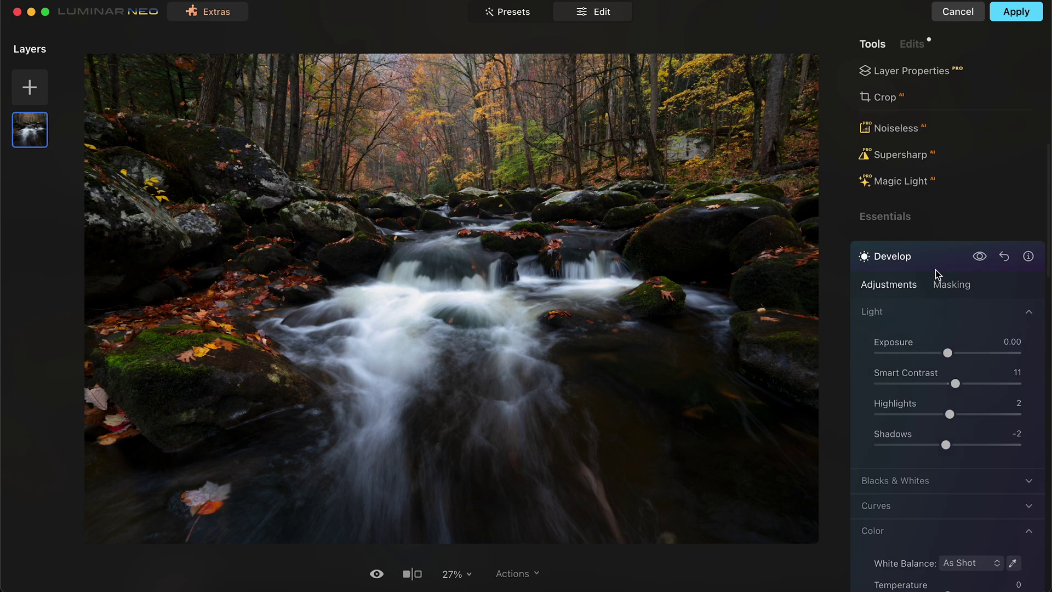
left_click(905, 259)
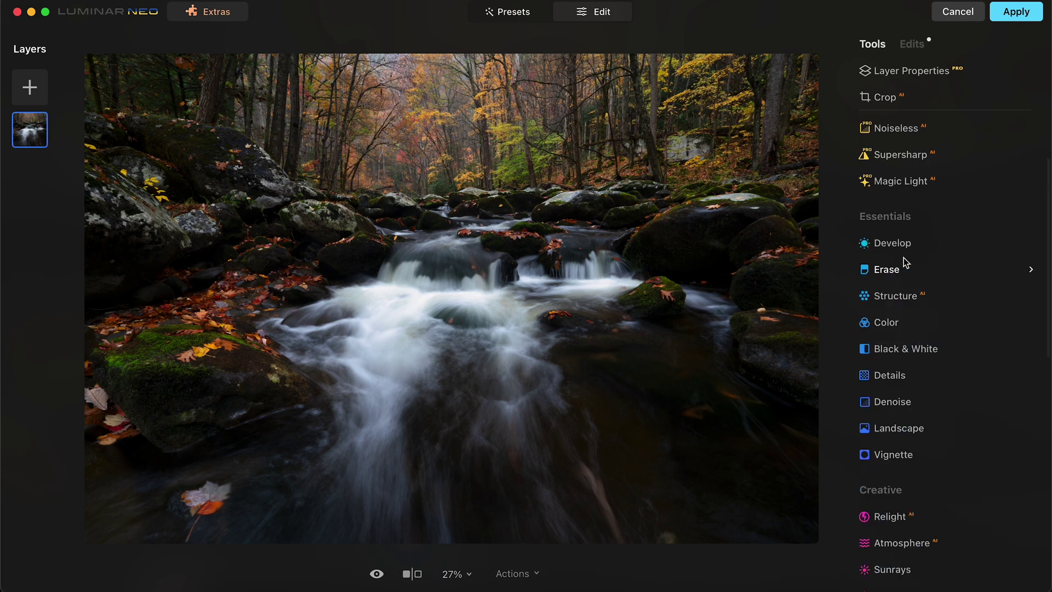
Inspect the trees at 100%, then soften the photo with Structure AI, trying an Amount of -100 before easing it back.
left_click(905, 301)
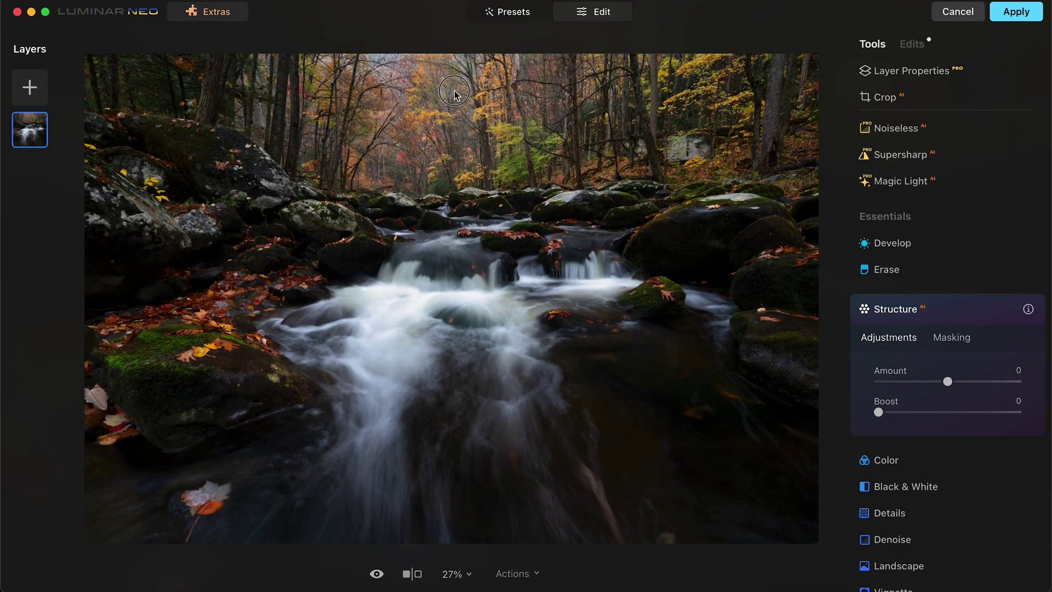
left_click(454, 93)
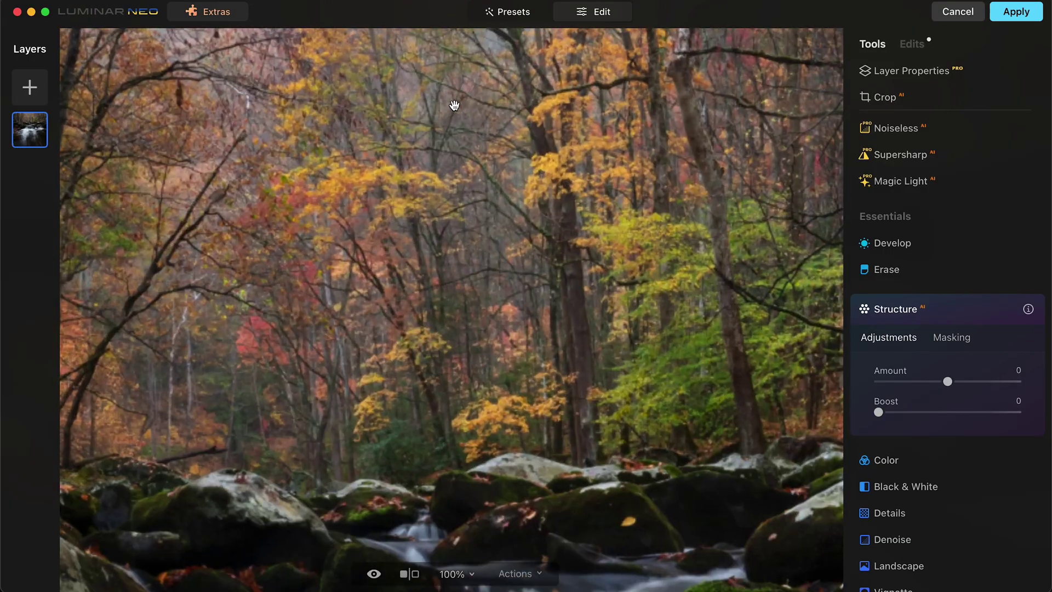
left_click(498, 174)
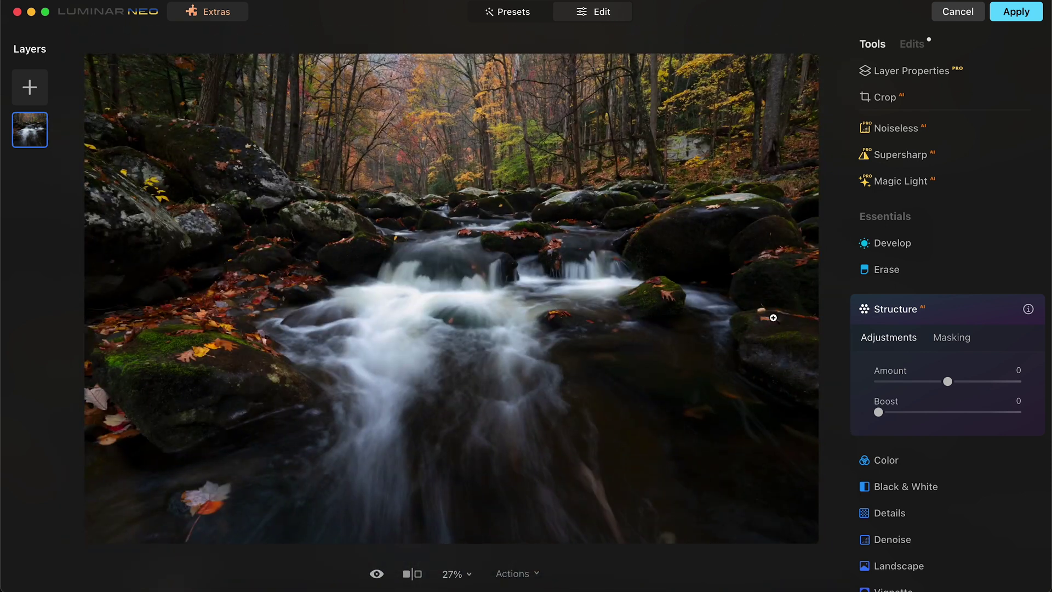
left_click_drag(943, 384, 891, 387)
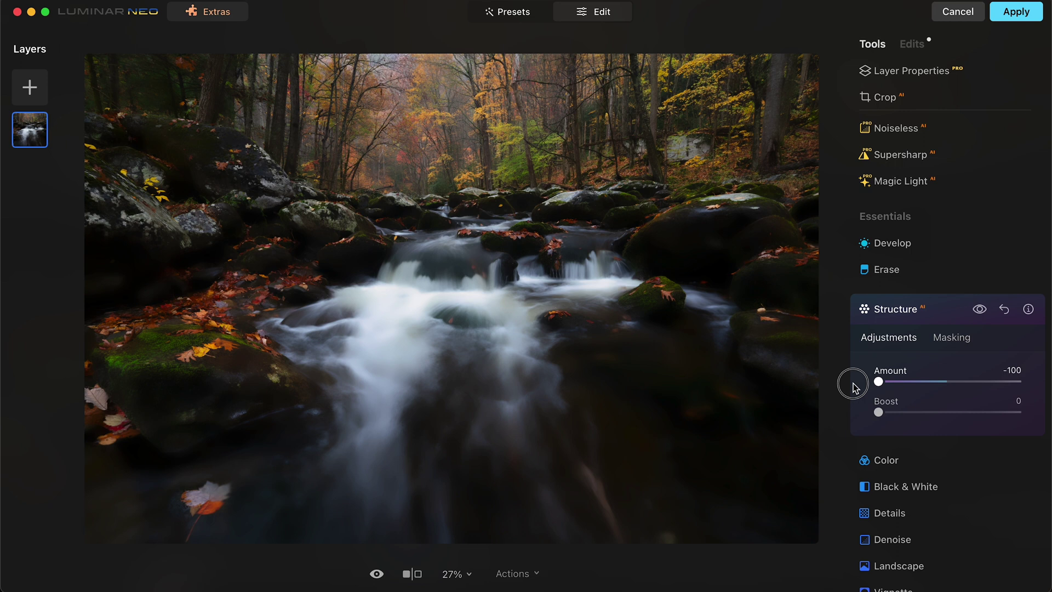
left_click_drag(853, 383, 927, 387)
left_click(914, 310)
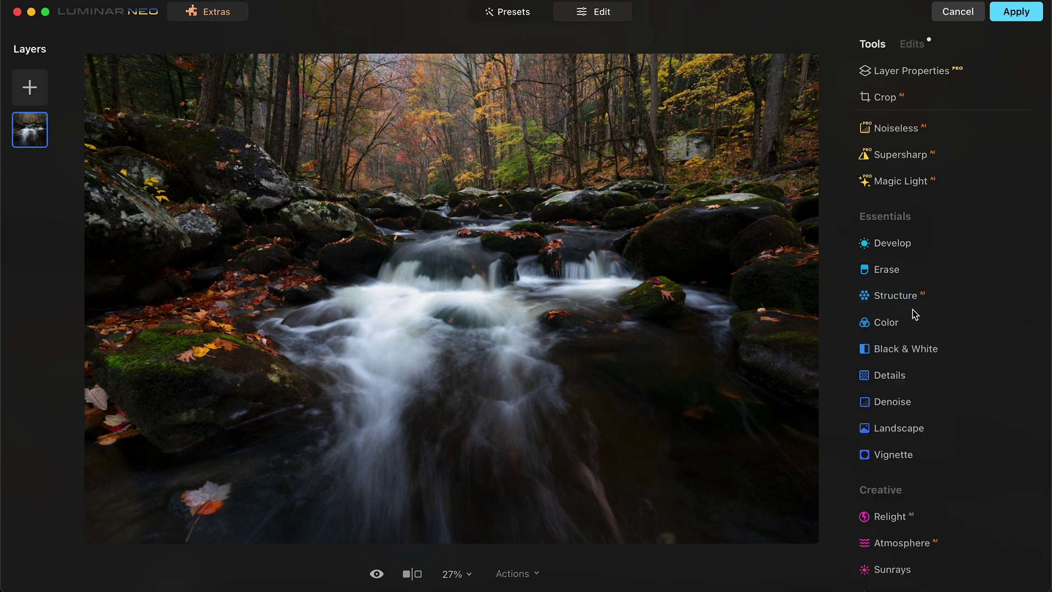
In the Color tool's HSL adjustments, set the saturation to Red 13, Orange 8, Yellow 7 and Green 9.
left_click(884, 323)
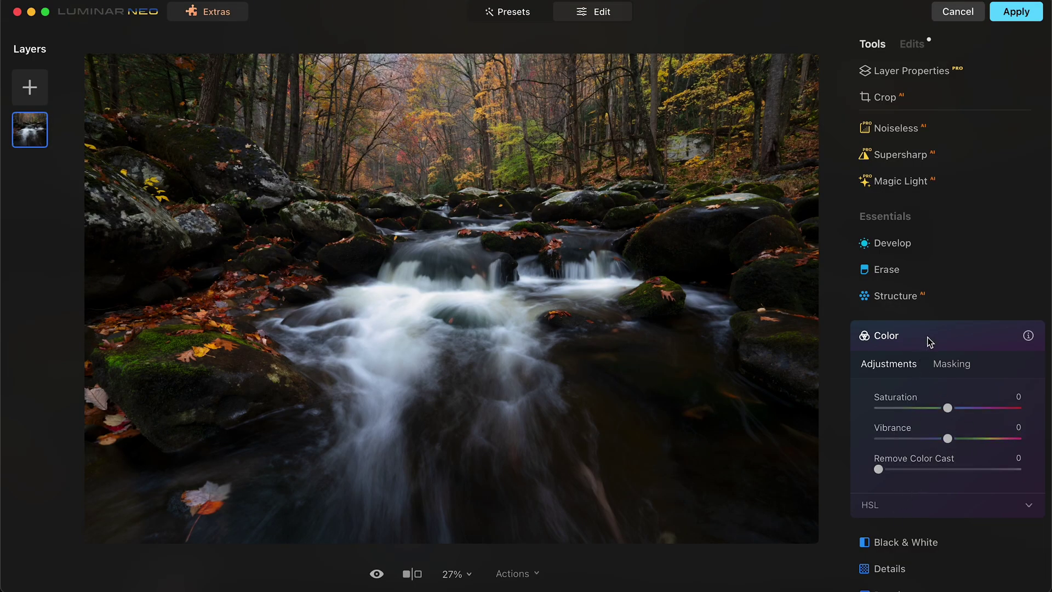
scroll(932, 356, "down", 3)
left_click(871, 431)
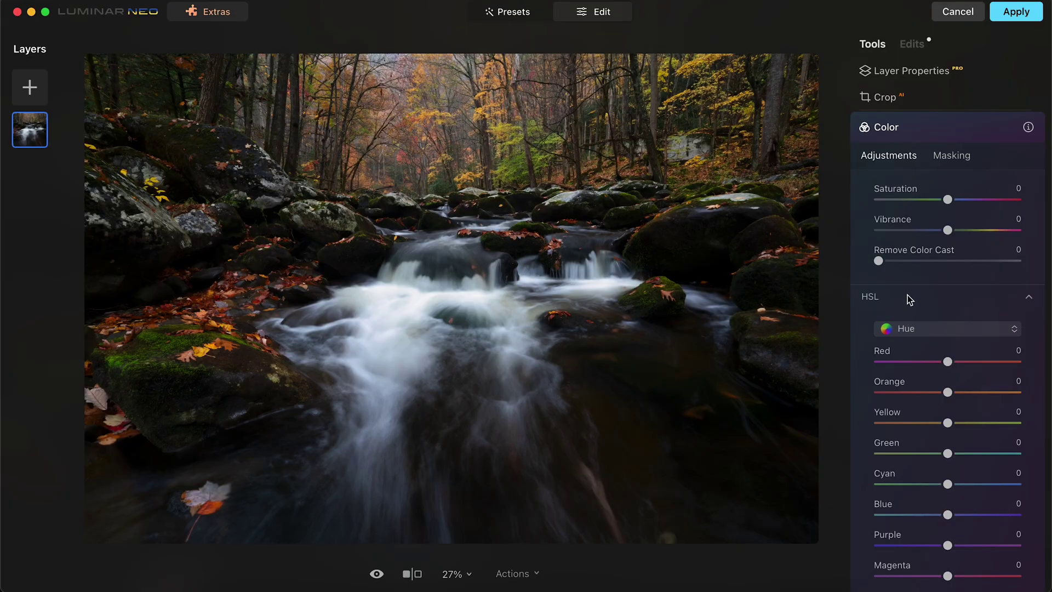
left_click(915, 328)
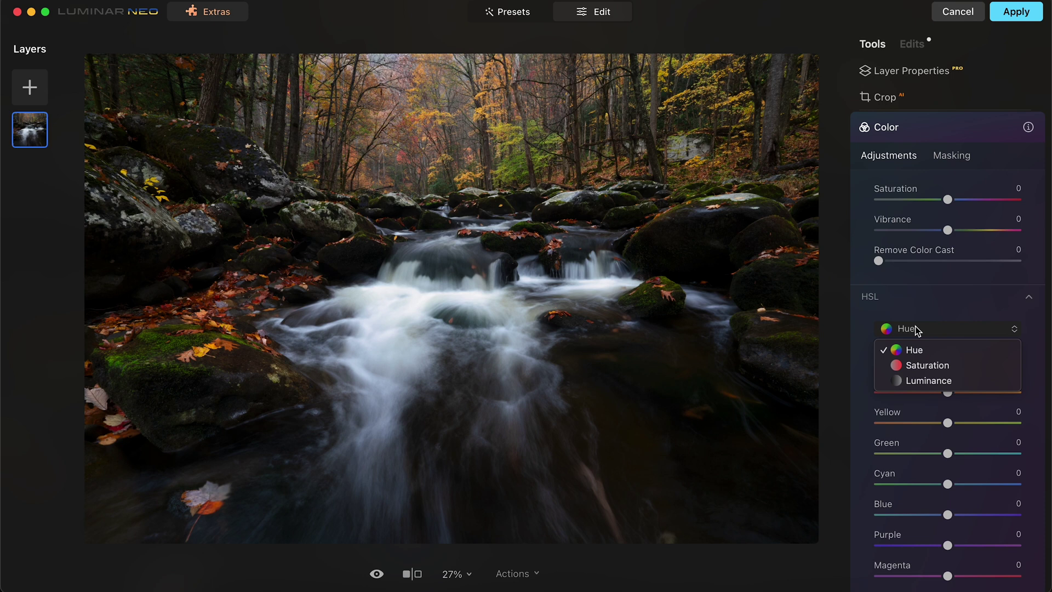
left_click(921, 366)
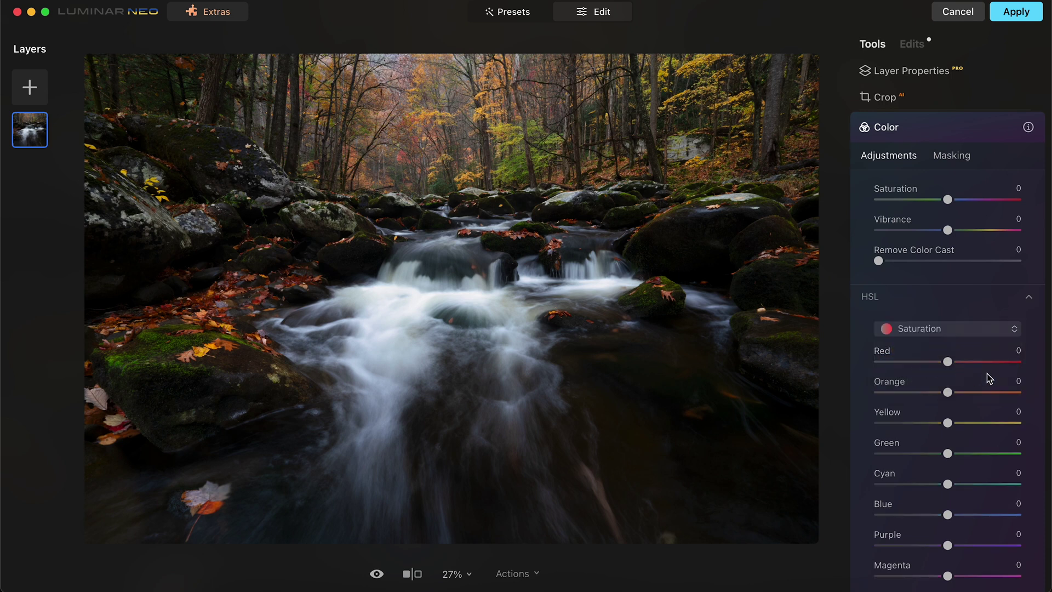
scroll(987, 374, "down", 1)
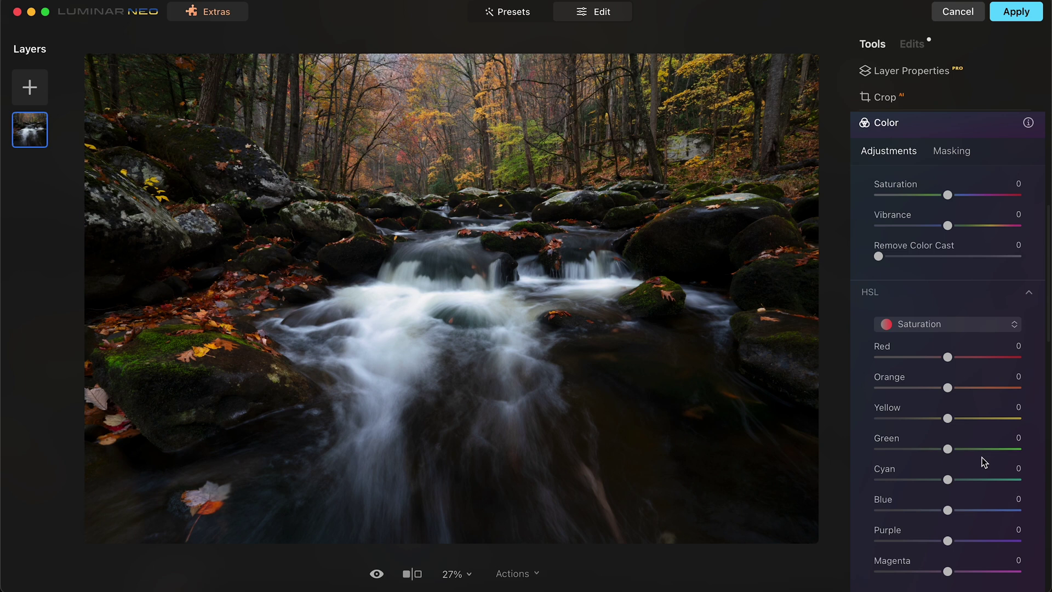
mouse_move(948, 356)
left_mouse_down()
mouse_move(977, 357)
mouse_move(956, 361)
left_mouse_up()
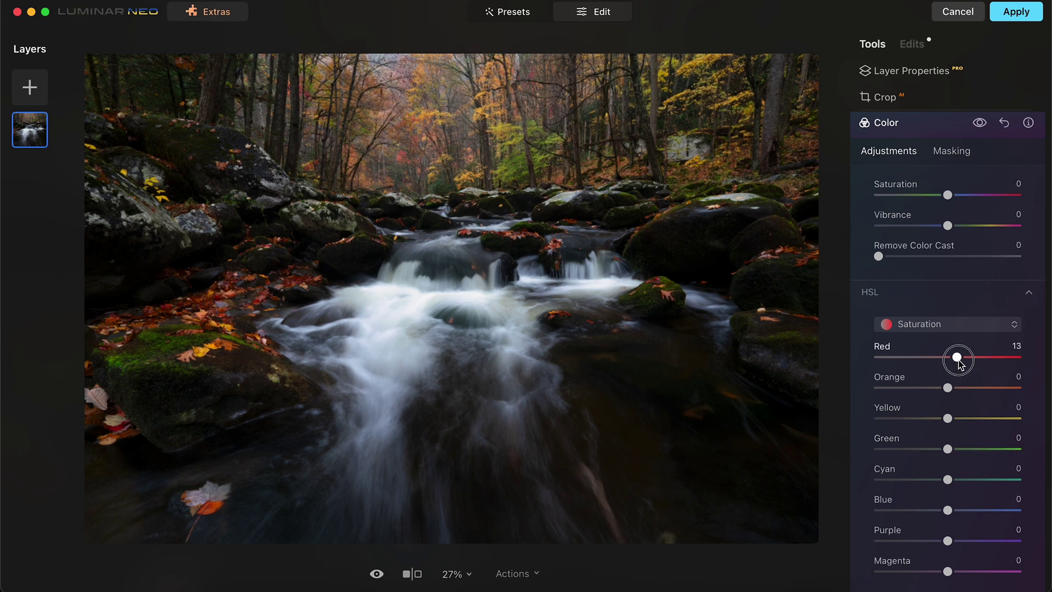
left_click_drag(948, 388, 953, 388)
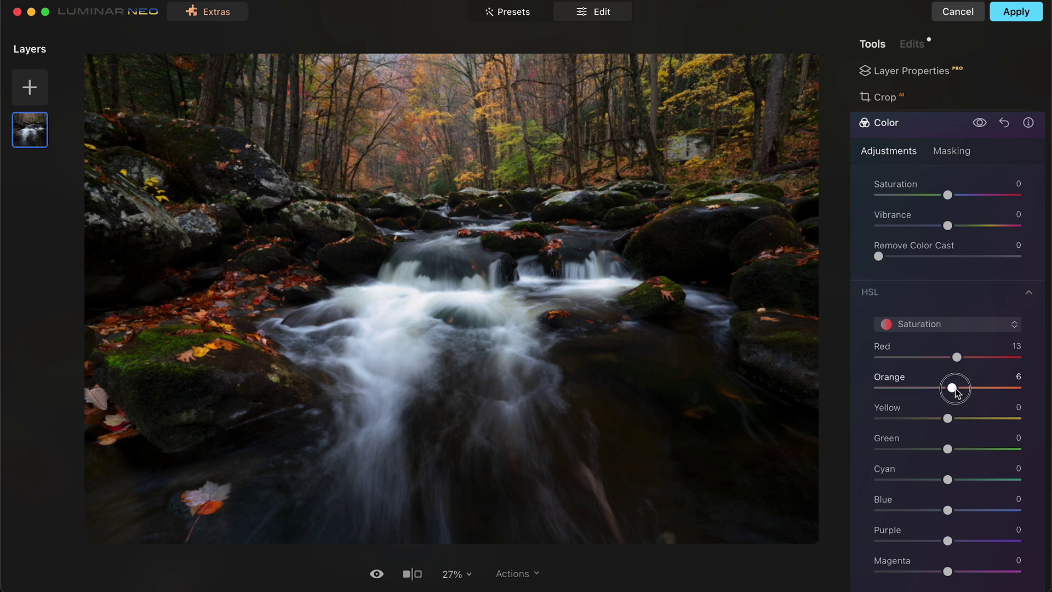
left_click_drag(952, 419, 953, 419)
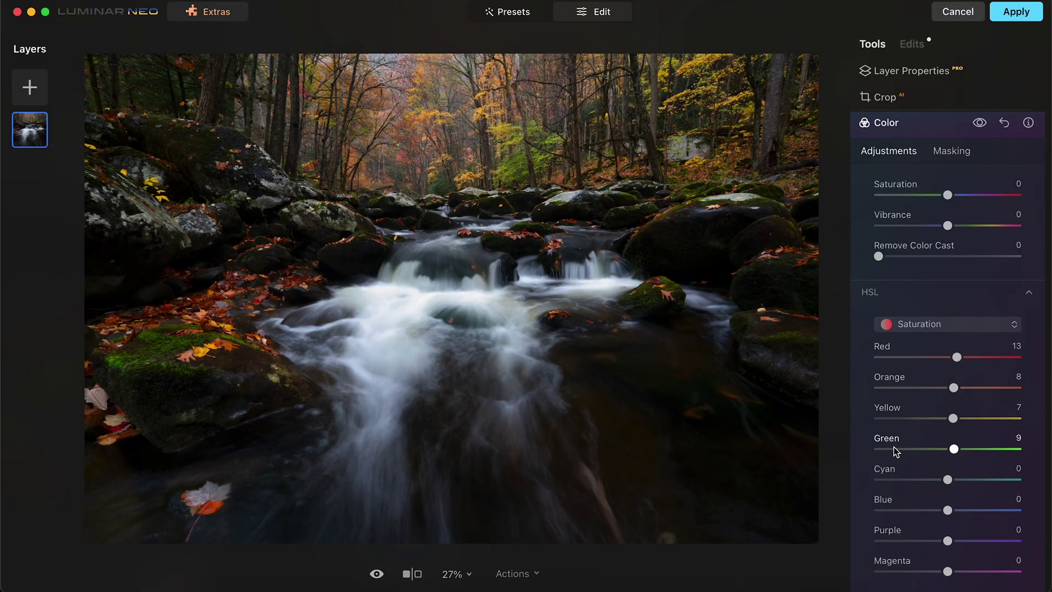
Set the HSL luminance to Red 14, Orange 18, Yellow 14 and Green 6, and compare the photo before and after.
left_click(912, 323)
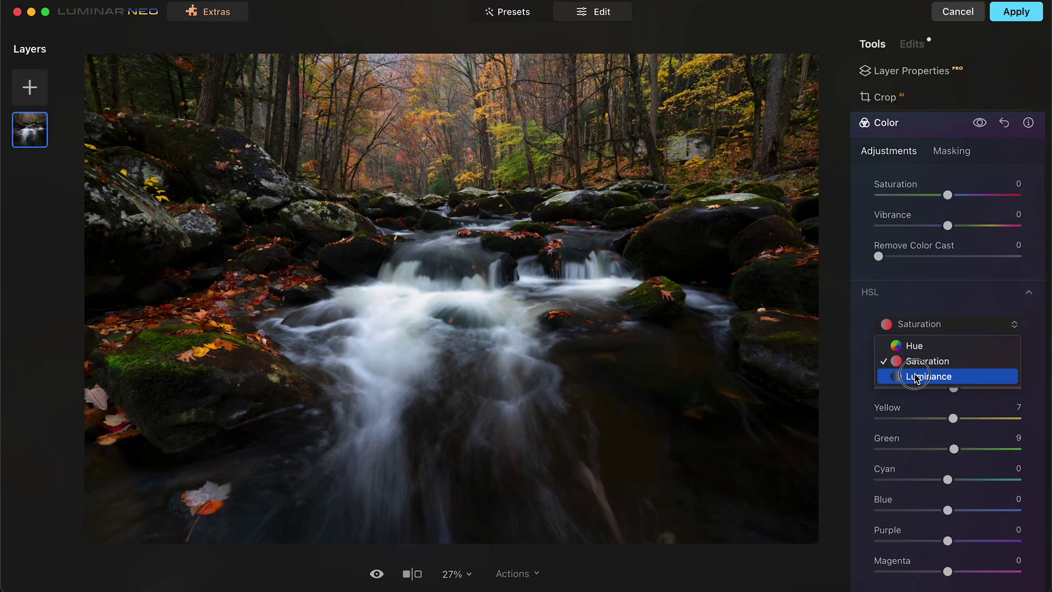
left_click(958, 390)
left_click_drag(948, 359, 953, 450)
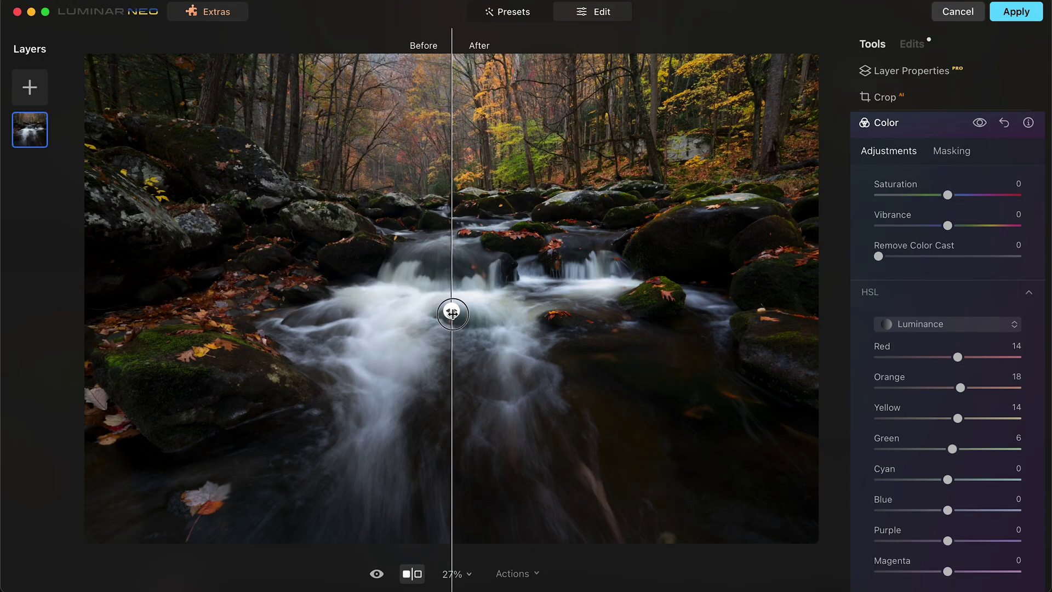
left_click_drag(452, 312, 217, 334)
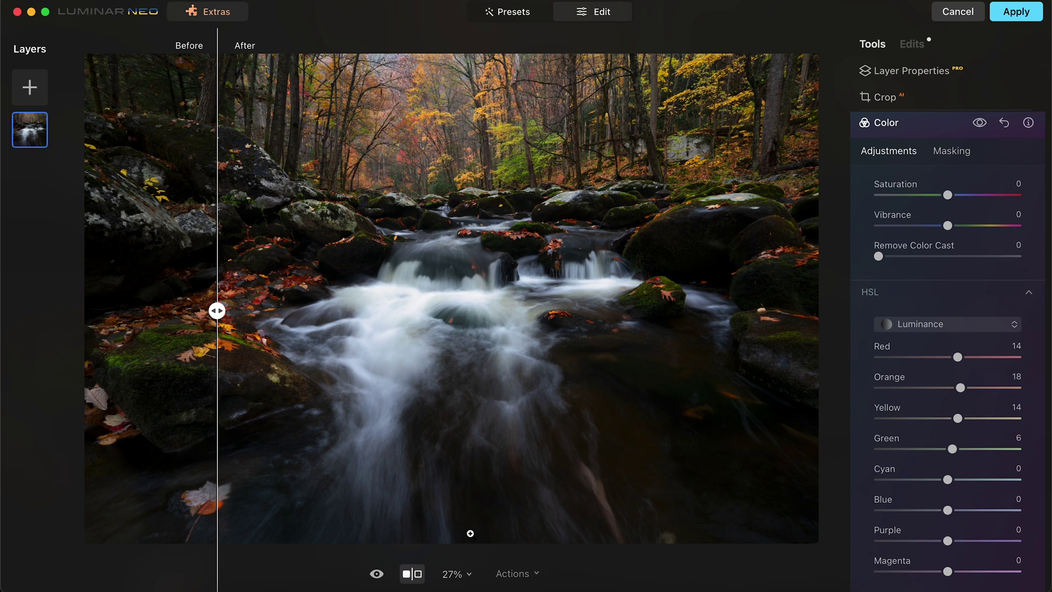
left_click(425, 576)
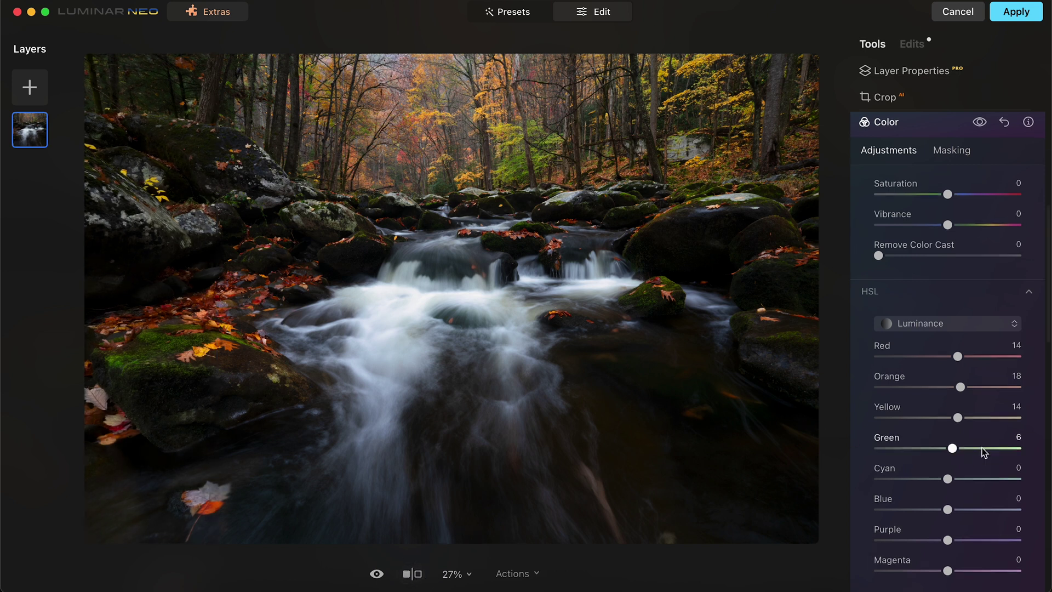
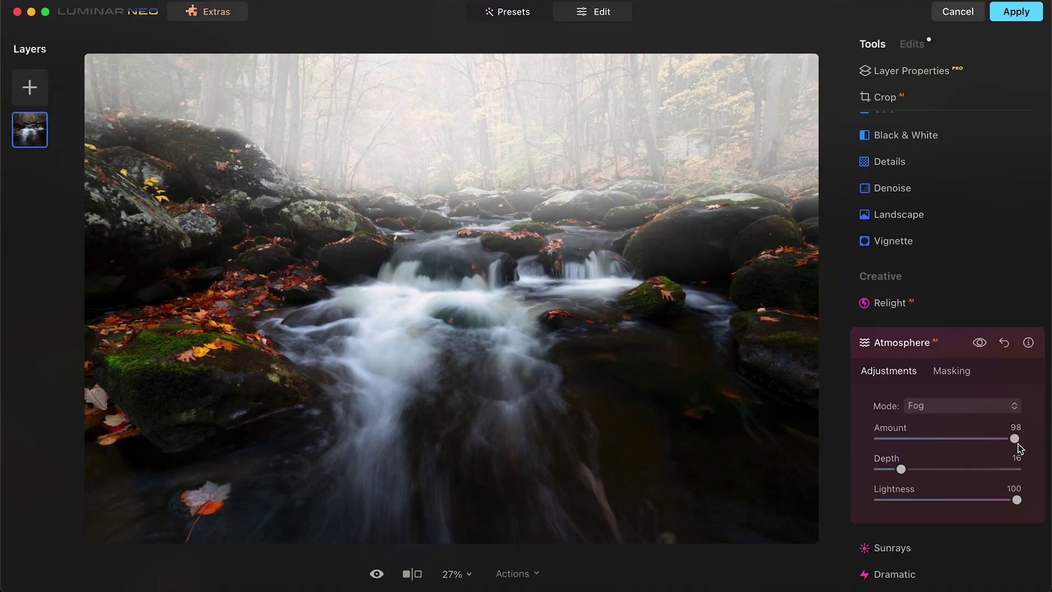
Reduce the Atmosphere AI fog Amount to about 10 and close the tool.
left_click_drag(1016, 442, 905, 443)
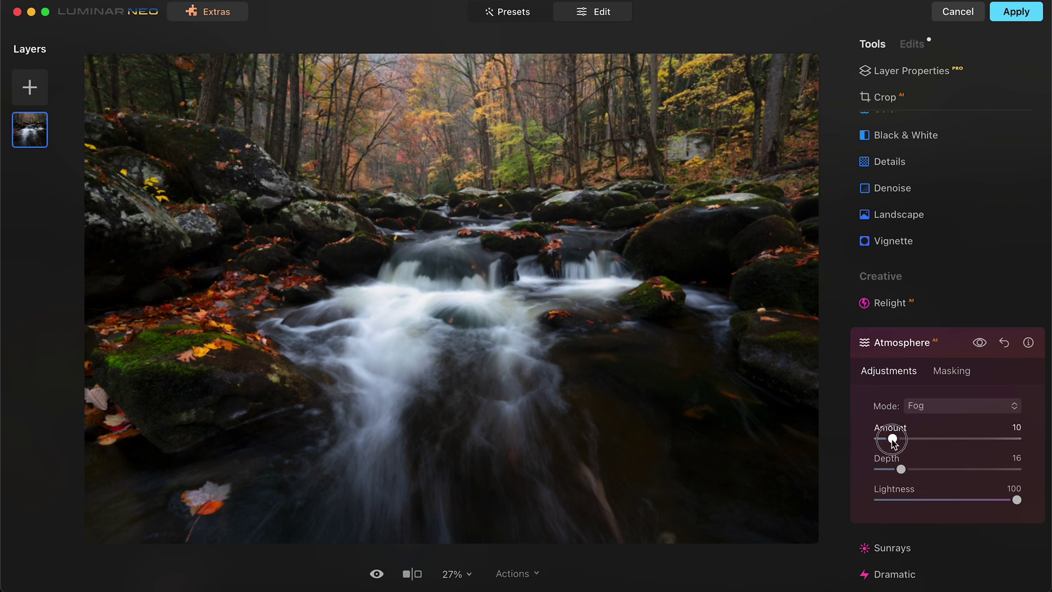
left_click(925, 347)
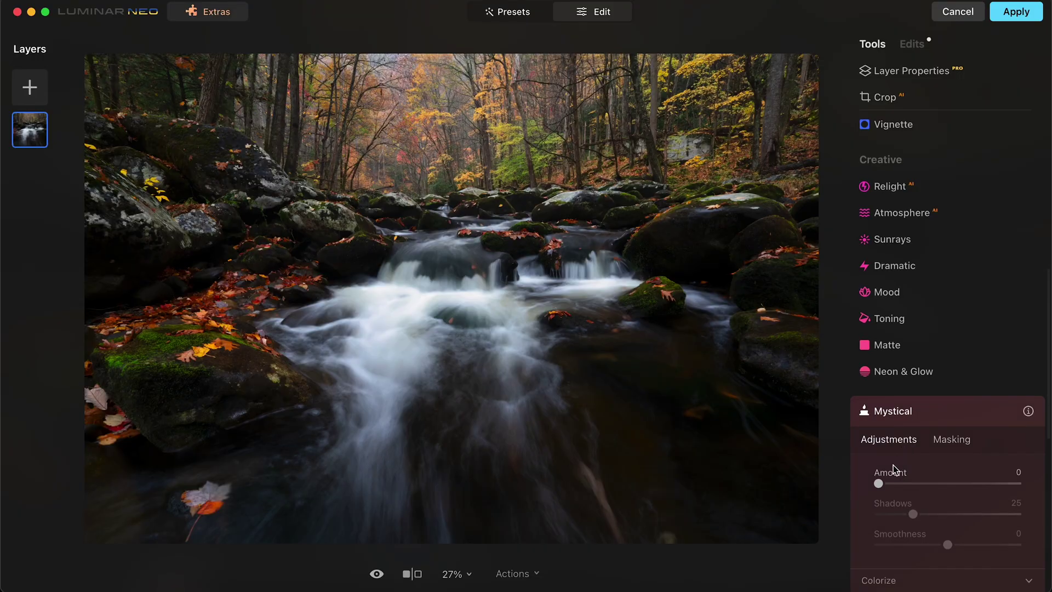
Restrict a Mystical effect to the background trees with a brushed mask, and set its Amount to about 30.
mouse_move(905, 481)
left_mouse_down()
mouse_move(933, 483)
mouse_move(913, 484)
left_mouse_up()
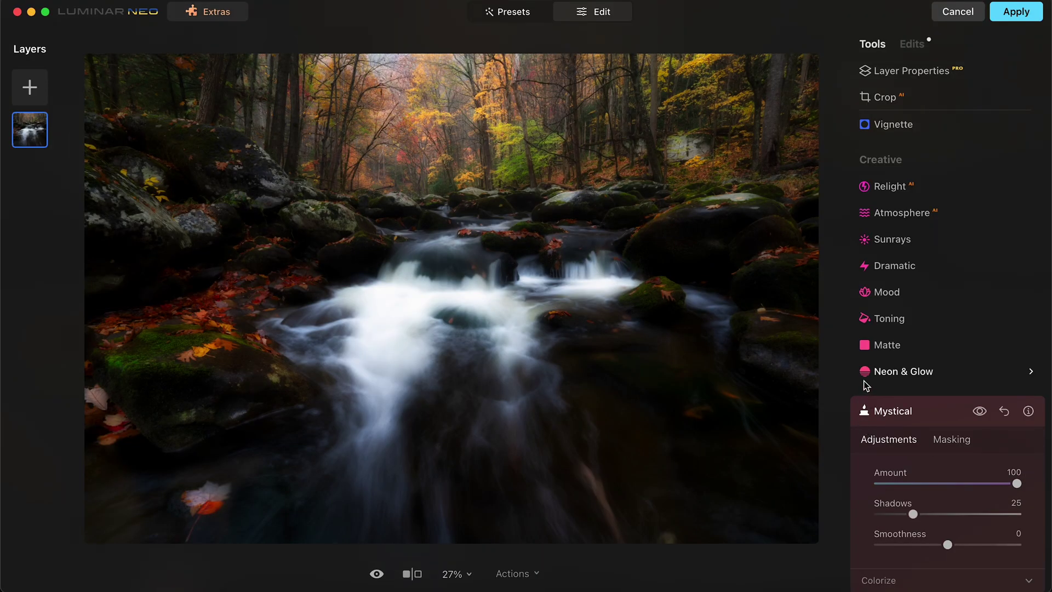
left_click(949, 445)
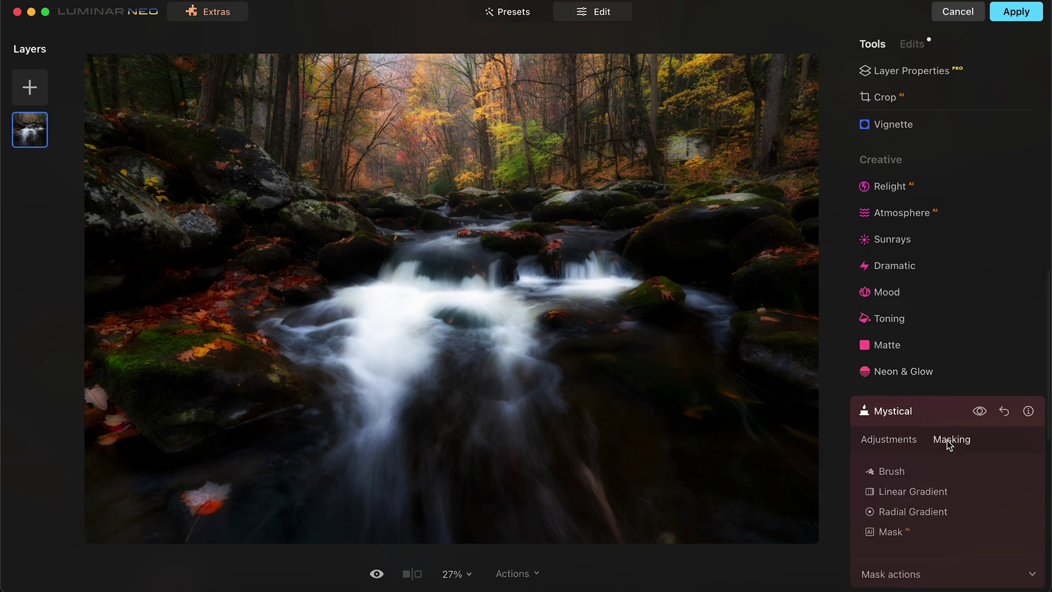
left_click(892, 472)
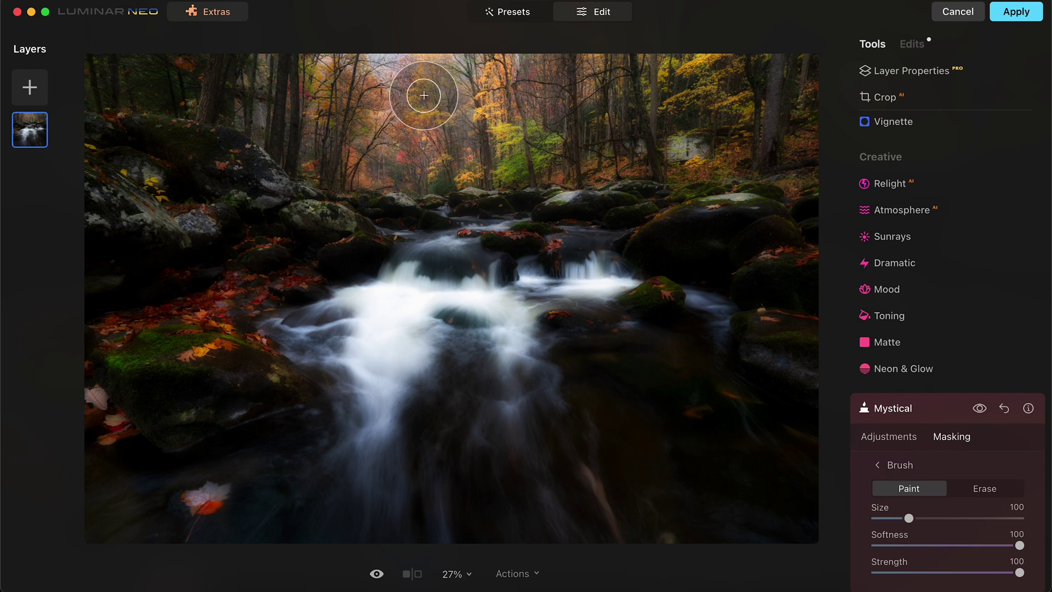
mouse_move(430, 105)
left_mouse_down()
mouse_move(331, 56)
mouse_move(299, 109)
mouse_move(279, 80)
mouse_move(383, 146)
mouse_move(461, 164)
mouse_move(549, 64)
mouse_move(507, 160)
mouse_move(446, 42)
mouse_move(596, 139)
left_mouse_up()
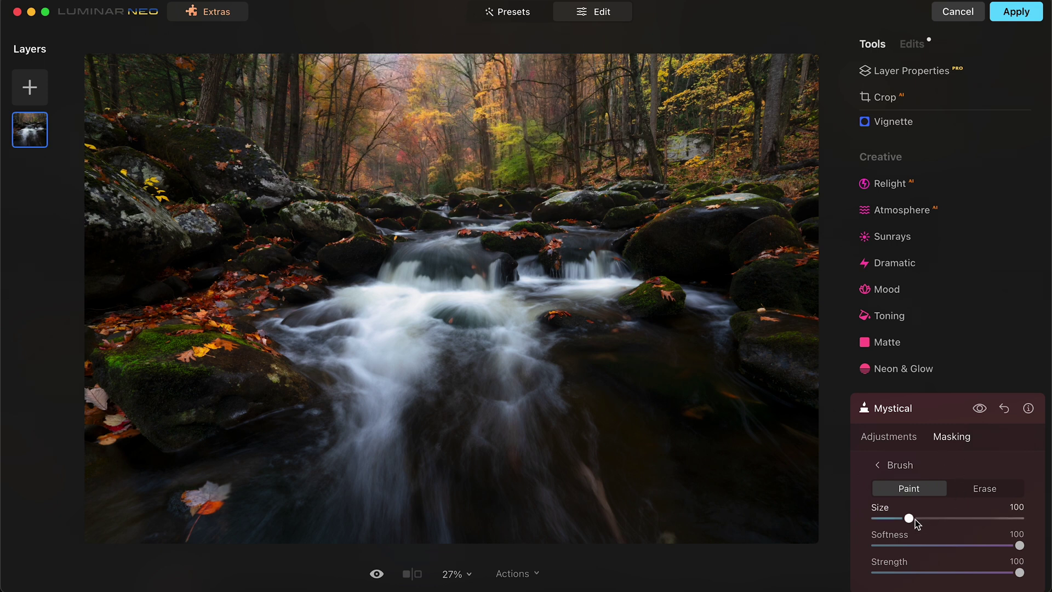
left_click(898, 436)
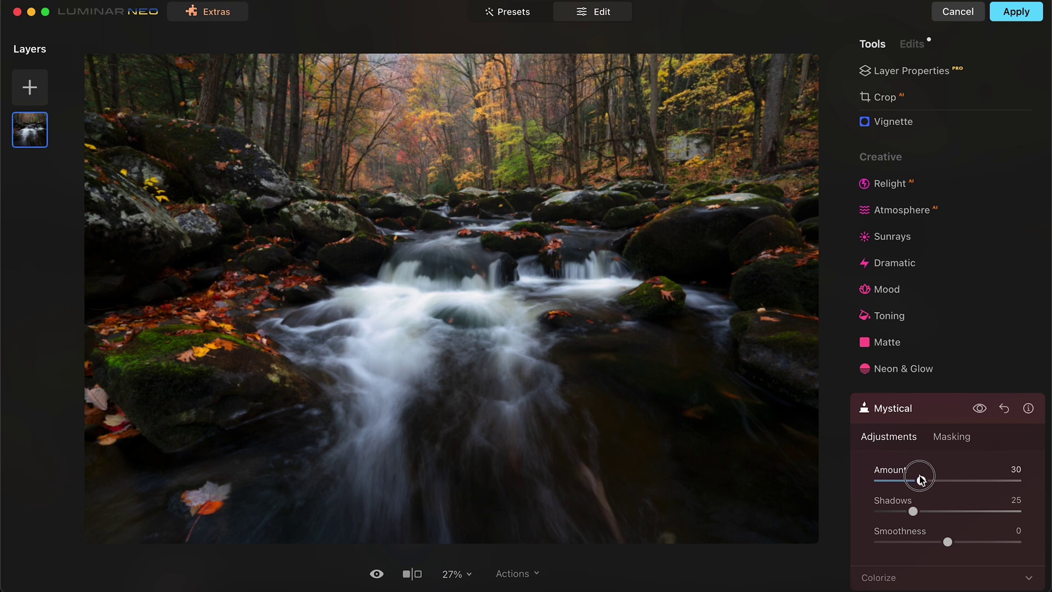
left_click(897, 408)
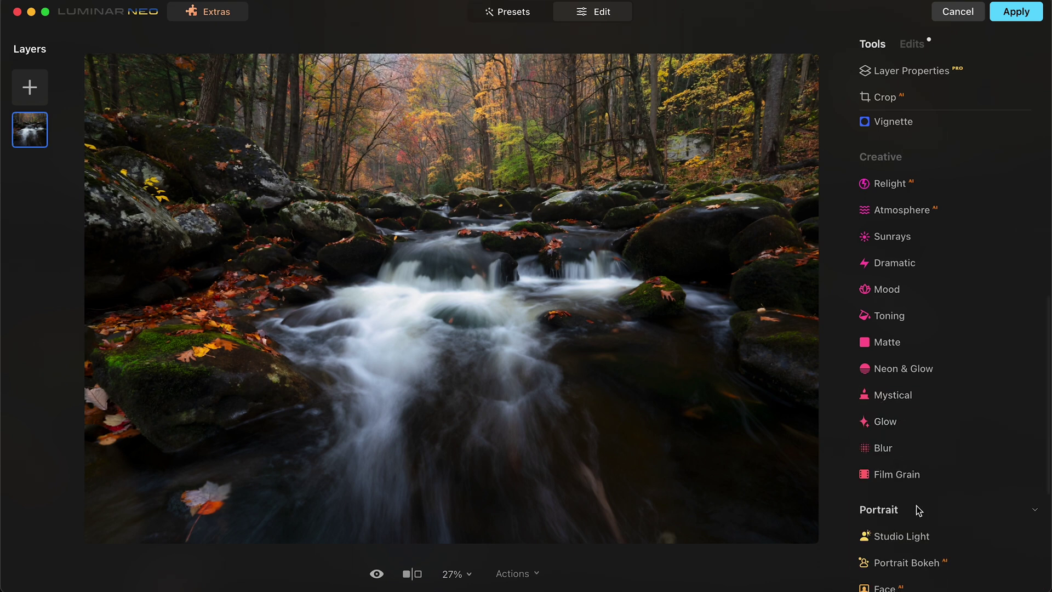
Add a Soft Focus Glow and brush its mask over the background trees using brush size 100.
left_click(889, 425)
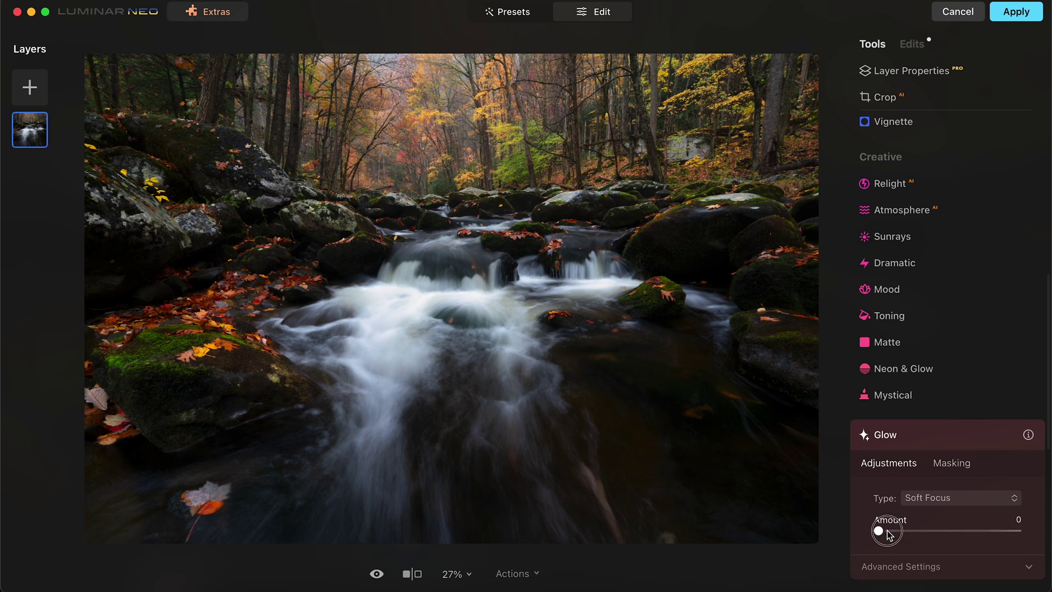
left_click_drag(880, 531, 962, 531)
left_click(952, 463)
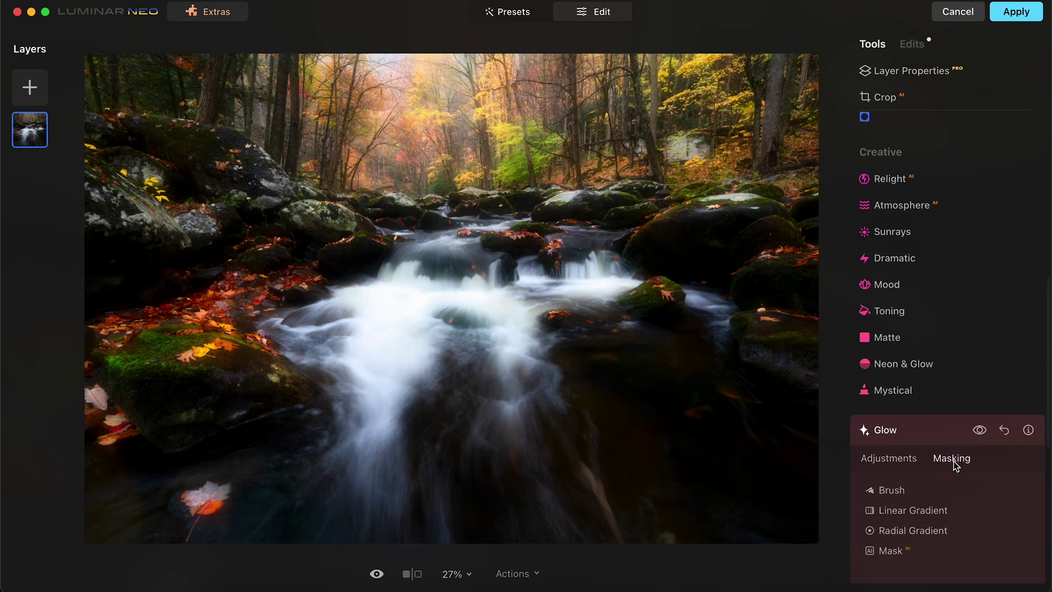
left_click(899, 476)
mouse_move(418, 153)
left_mouse_down()
mouse_move(369, 62)
mouse_move(383, 139)
mouse_move(549, 138)
left_mouse_up()
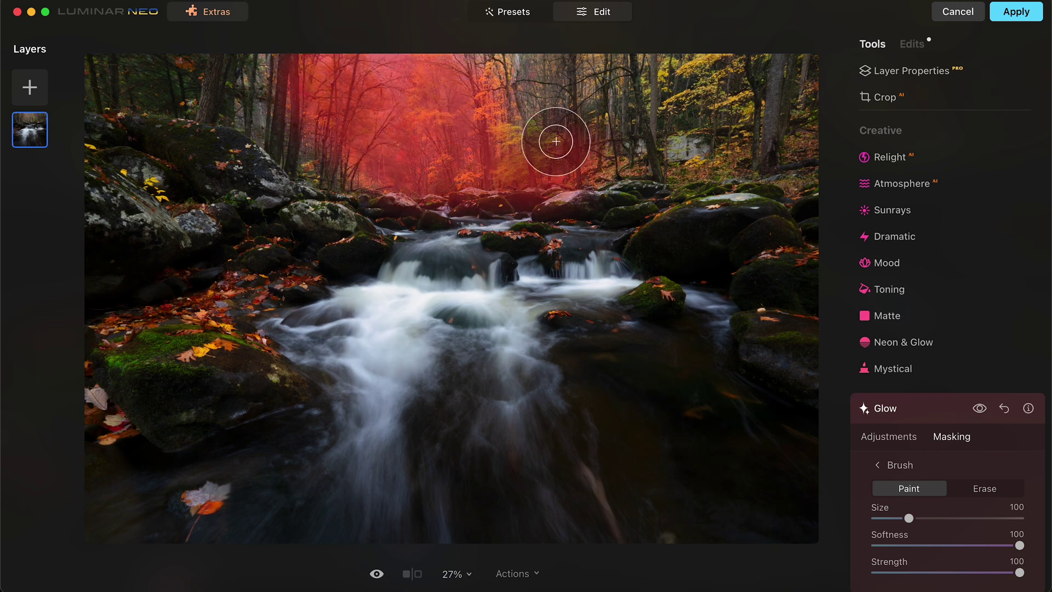
mouse_move(701, 76)
left_mouse_down()
mouse_move(711, 143)
mouse_move(696, 159)
left_mouse_up()
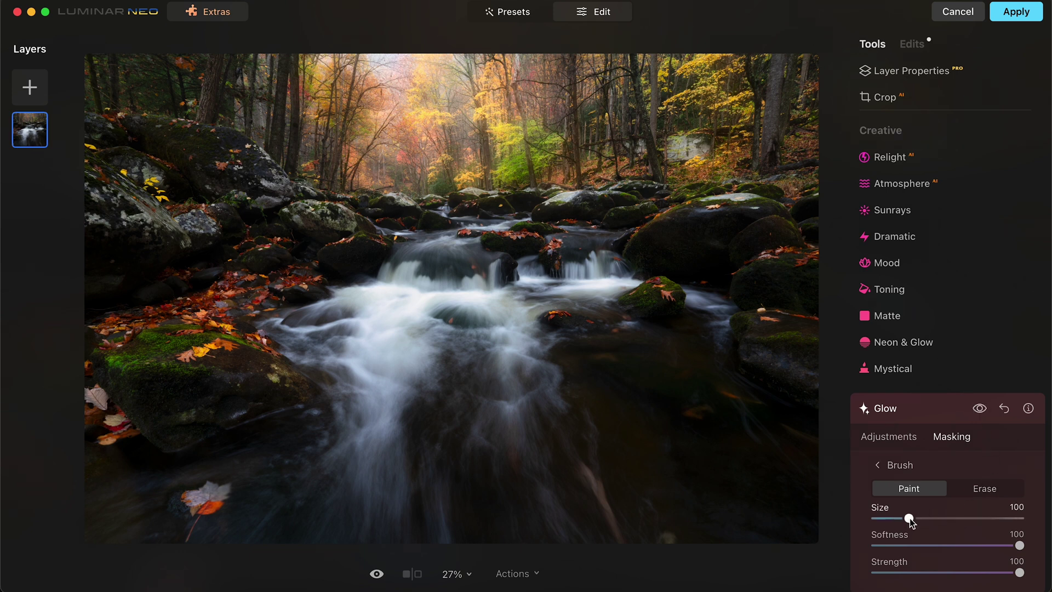
Lower the Soft Focus Glow Amount to about 8, and compare the photo before and after in a split view.
left_click(890, 439)
left_click_drag(962, 507, 906, 510)
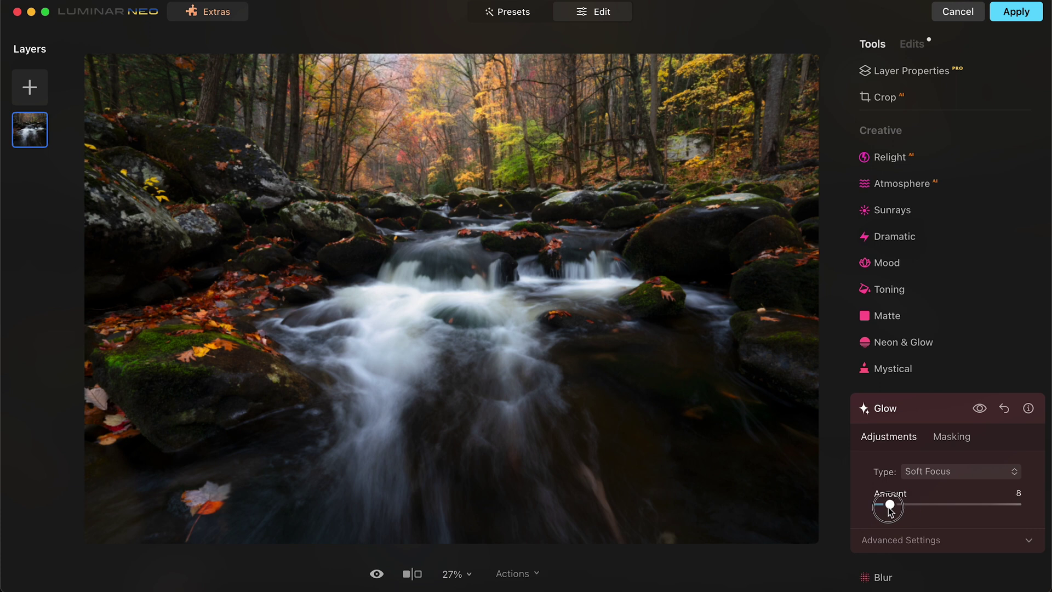
left_click(912, 411)
scroll(904, 448, "down", 4)
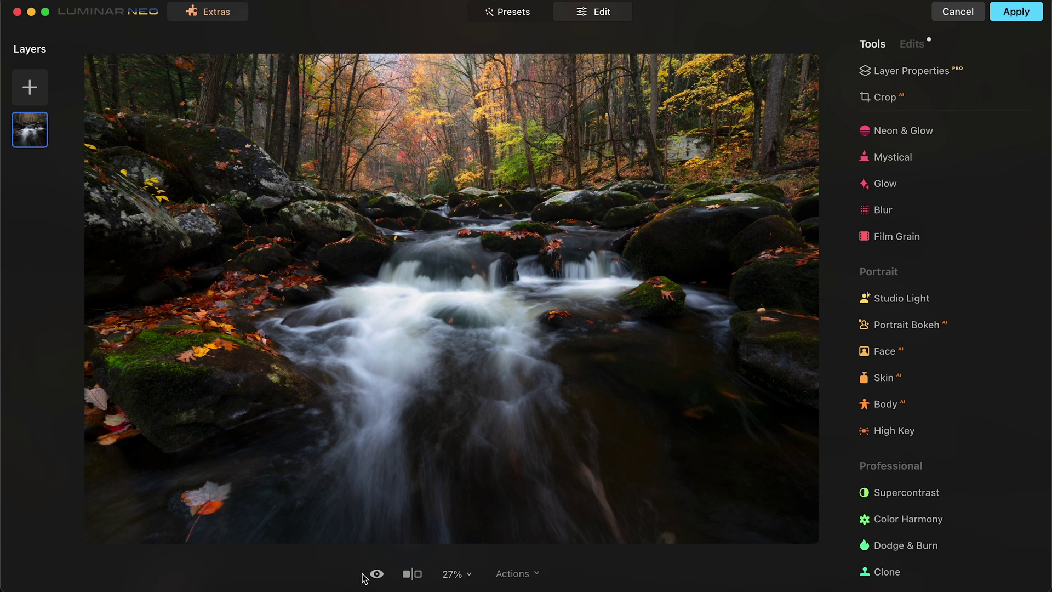
left_click(419, 576)
left_click_drag(329, 282, 72, 333)
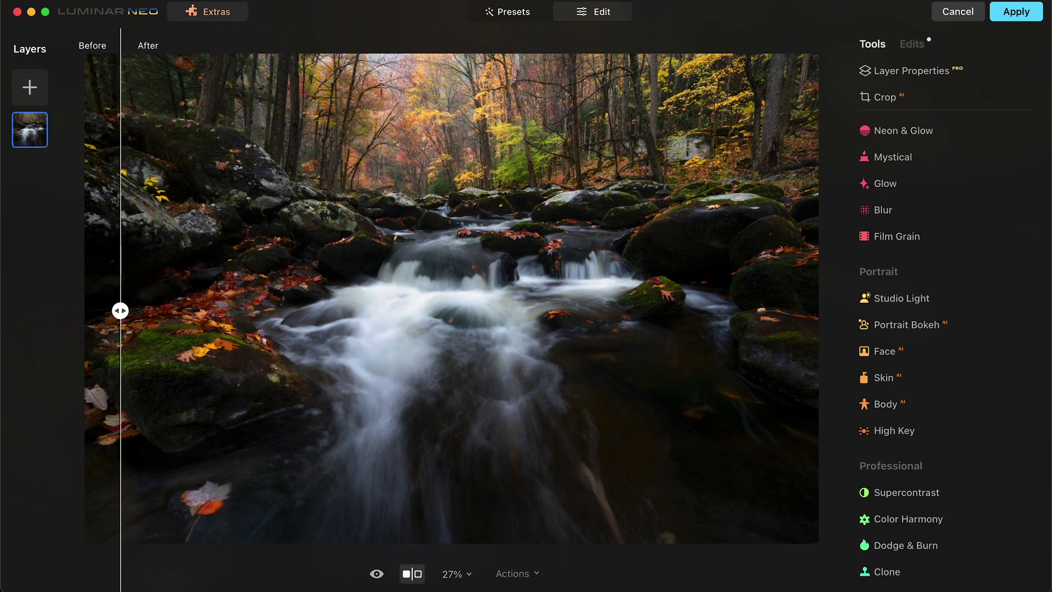
key("backslash")
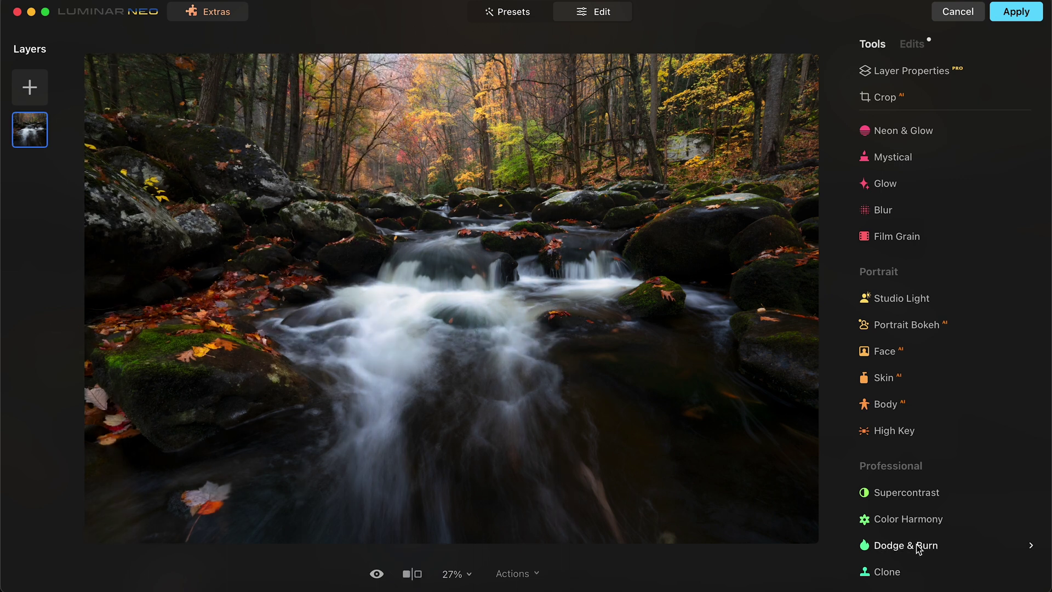
Brush over the white water with Dodge & Burn set to Lighten, and set its Amount to 34.
left_click(919, 549)
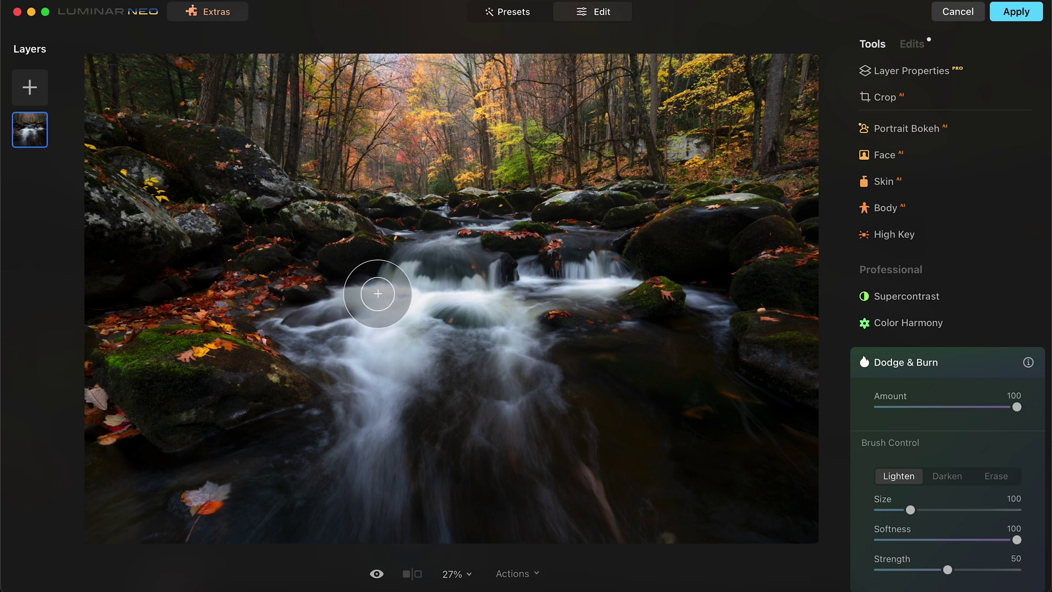
mouse_move(378, 293)
left_mouse_down()
mouse_move(408, 296)
mouse_move(372, 302)
mouse_move(393, 430)
mouse_move(418, 255)
mouse_move(438, 277)
mouse_move(489, 287)
mouse_move(537, 399)
mouse_move(507, 367)
mouse_move(510, 249)
mouse_move(610, 282)
left_mouse_up()
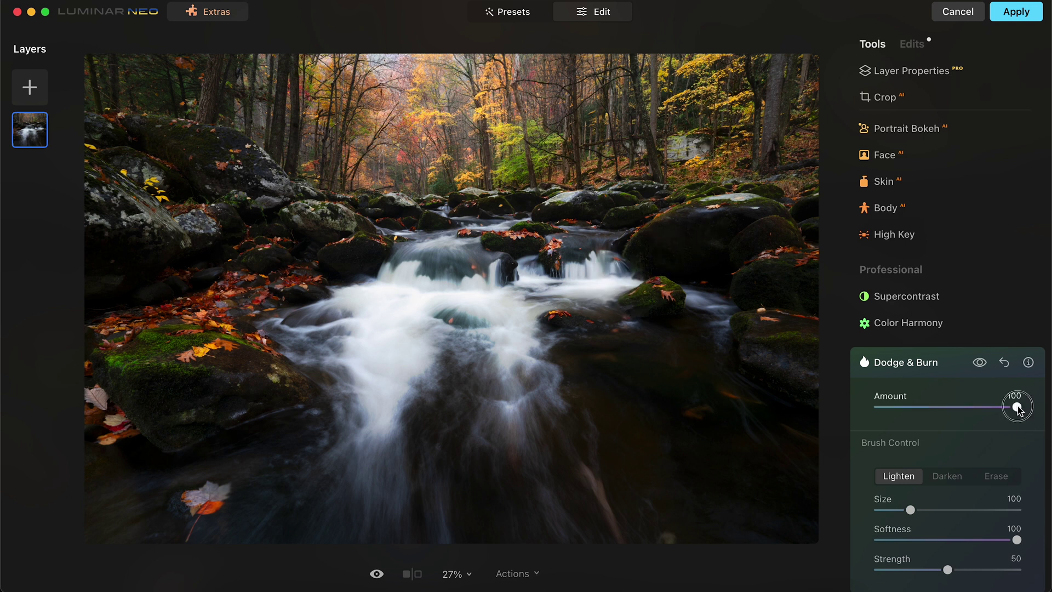
mouse_move(1017, 408)
left_mouse_down()
mouse_move(899, 408)
mouse_move(925, 411)
left_mouse_up()
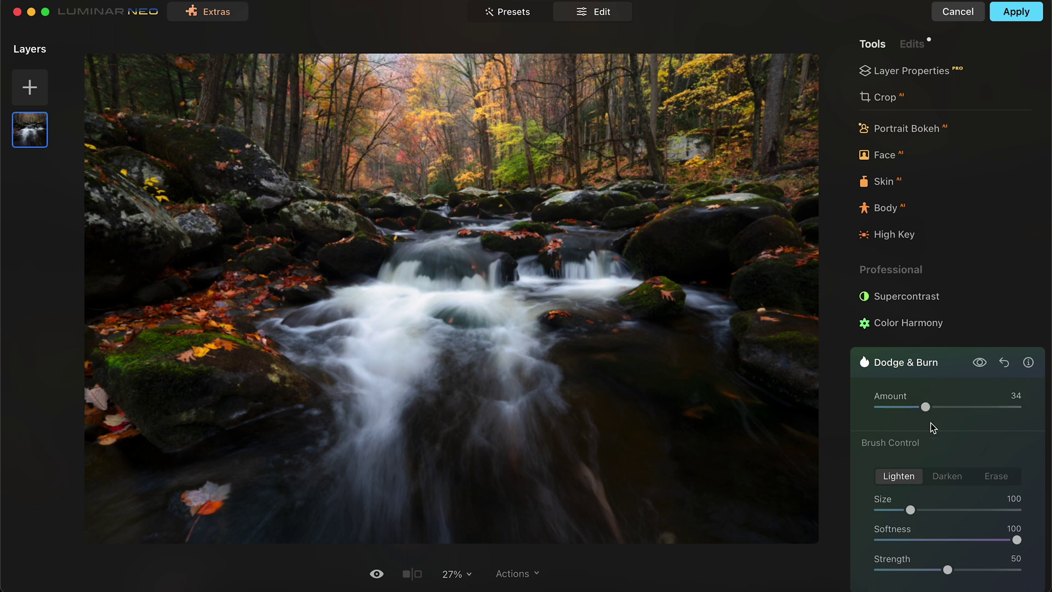
Darken the foreground around the fallen leaf with Dodge & Burn, and compare the photo before and after.
left_click(954, 480)
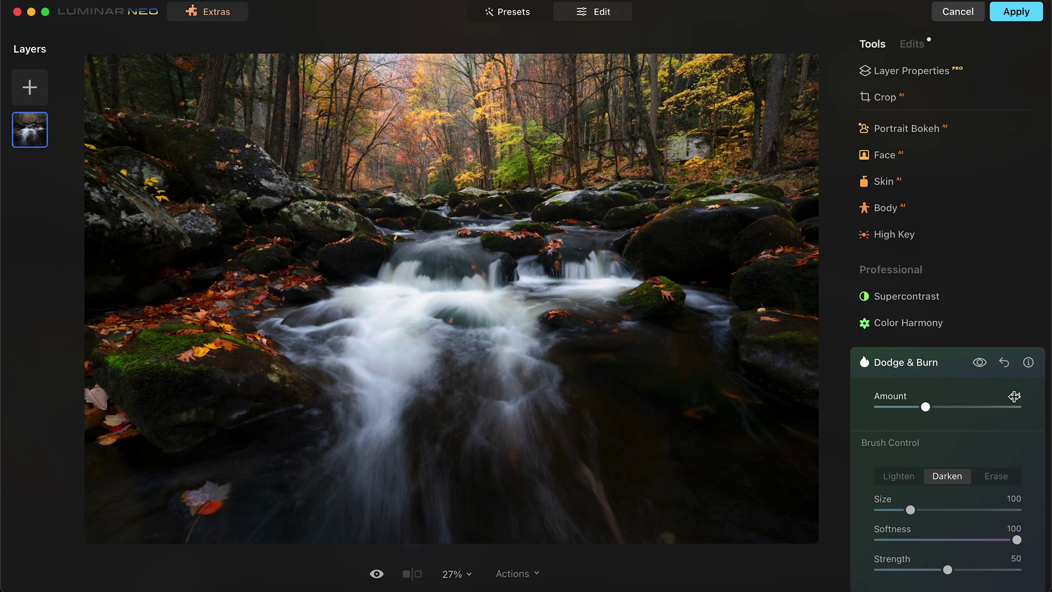
left_click(926, 373)
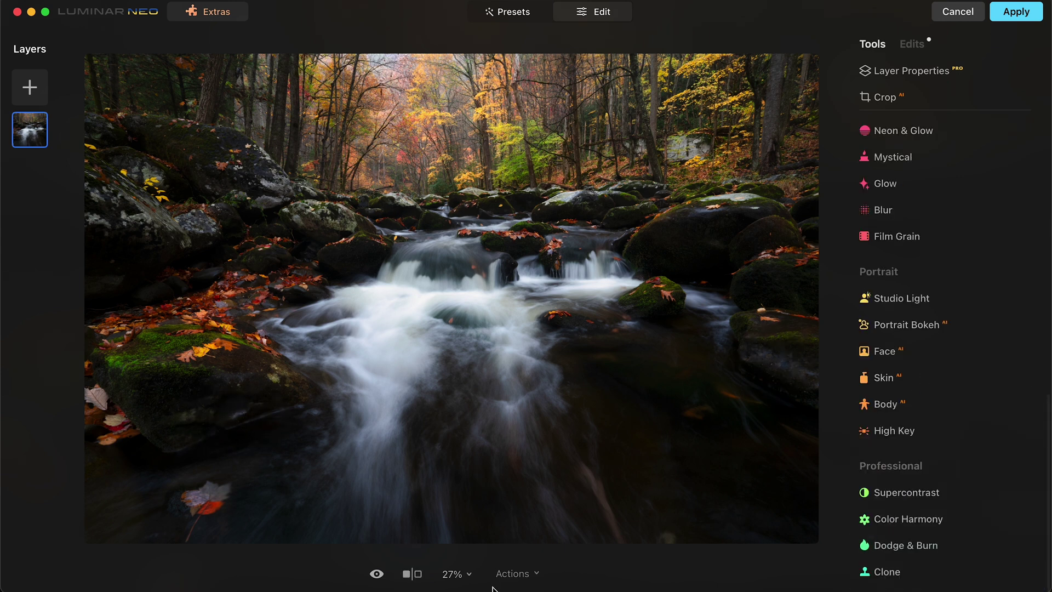
left_click(414, 576)
left_click_drag(120, 311, 121, 388)
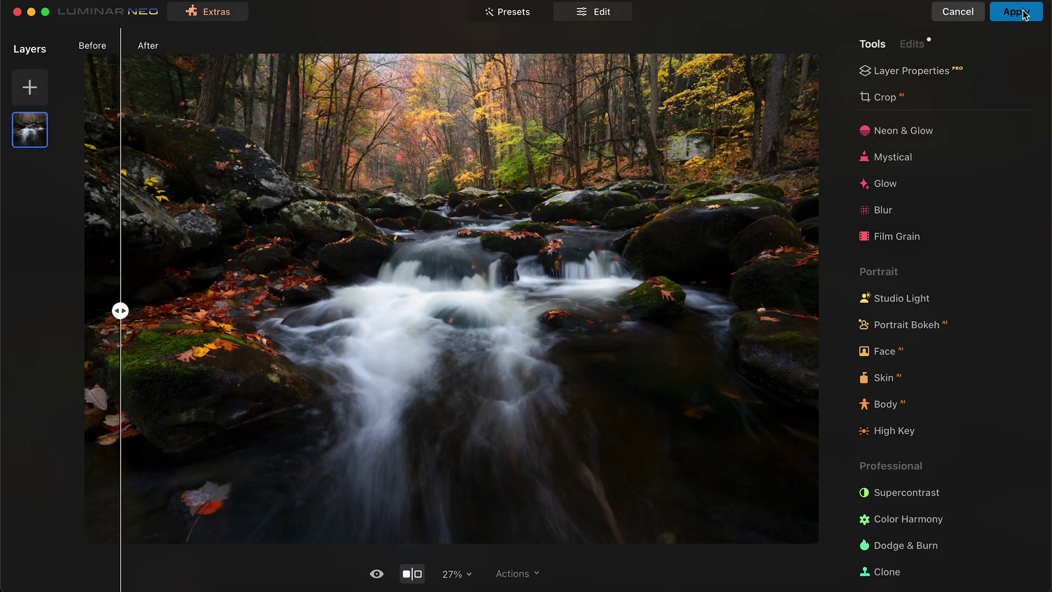
Apply the Luminar Neo edits, and open the original DSC07857.ARW for developing in Lightroom Classic.
left_click(1020, 12)
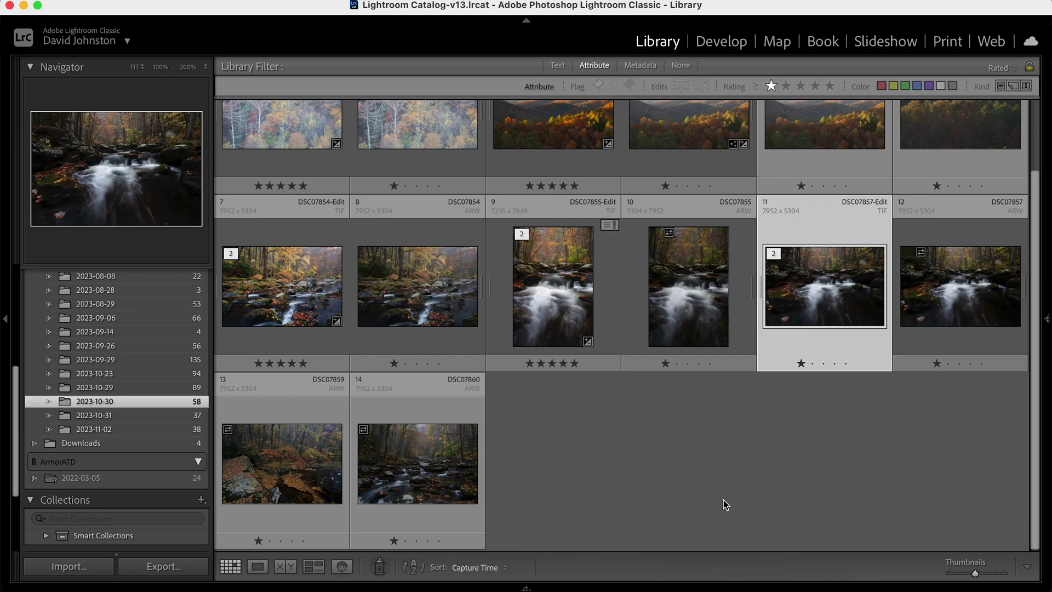
left_click(799, 473)
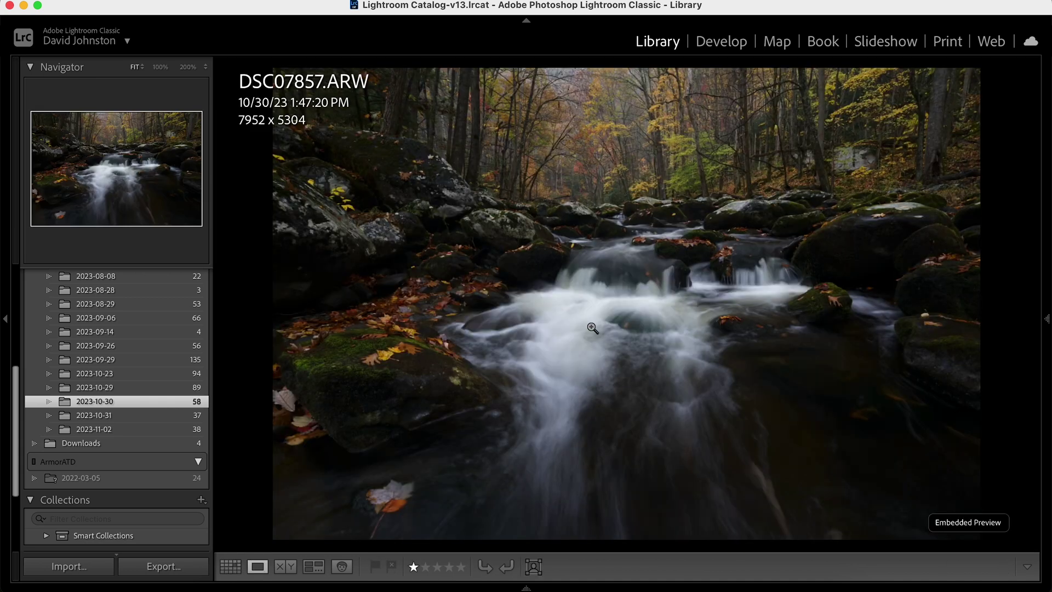
left_click(712, 45)
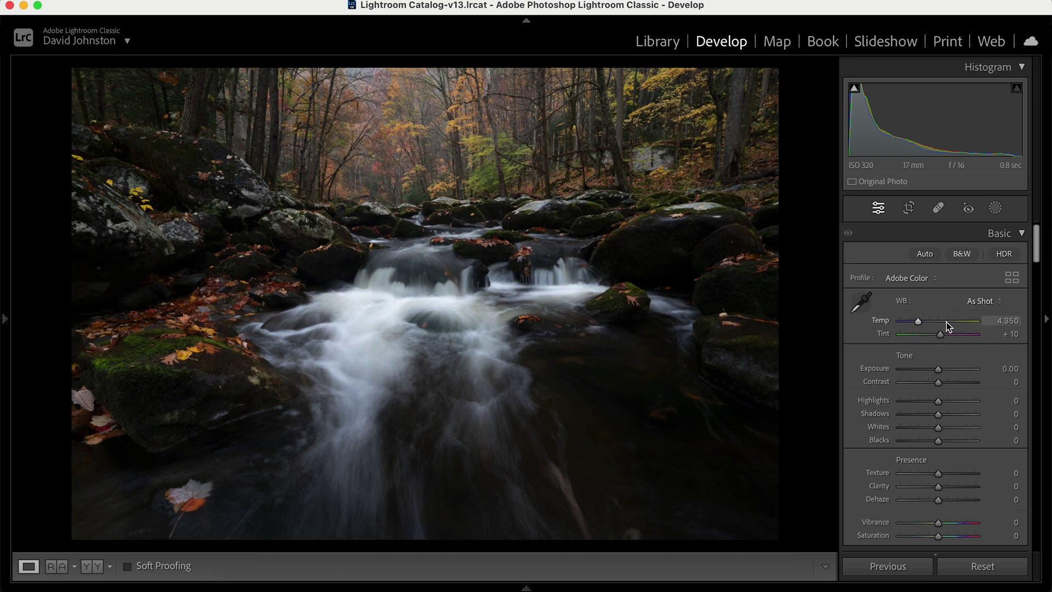
Set Exposure +0.10, Contrast +25, Highlights +9, Shadows -7, Whites +5, Blacks -5, Clarity -10, Vibrance +14 and Saturation +6.
left_click_drag(938, 370, 940, 428)
left_click_drag(940, 442, 940, 443)
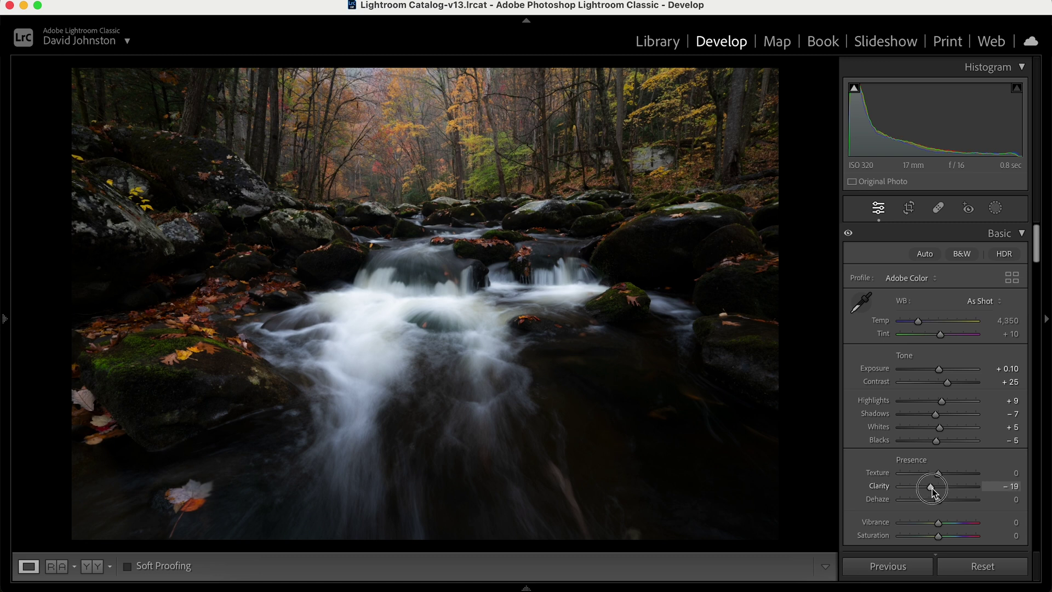
left_click_drag(932, 488, 939, 492)
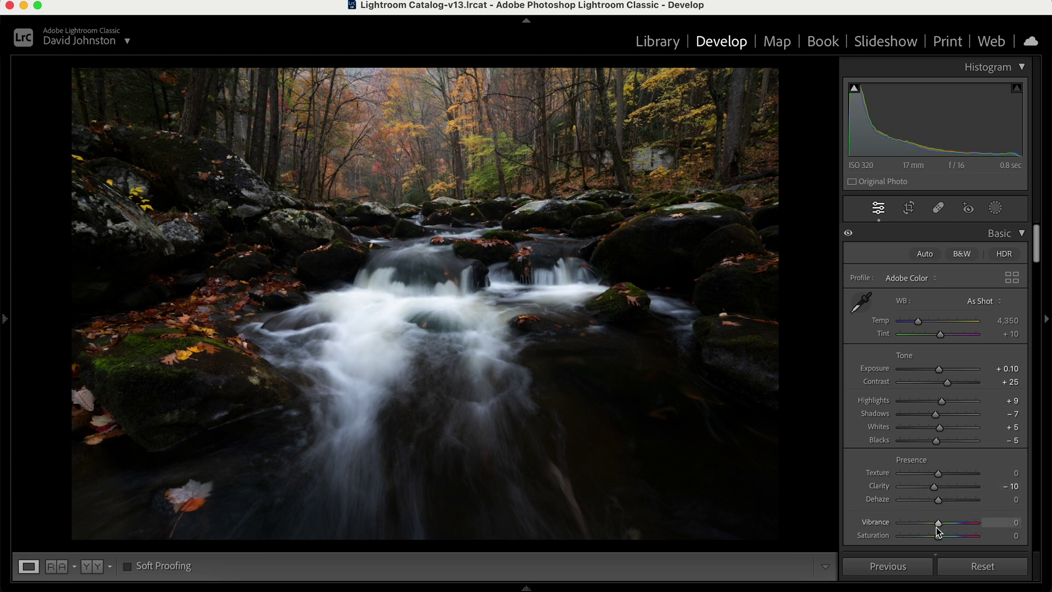
left_click_drag(939, 527, 943, 529)
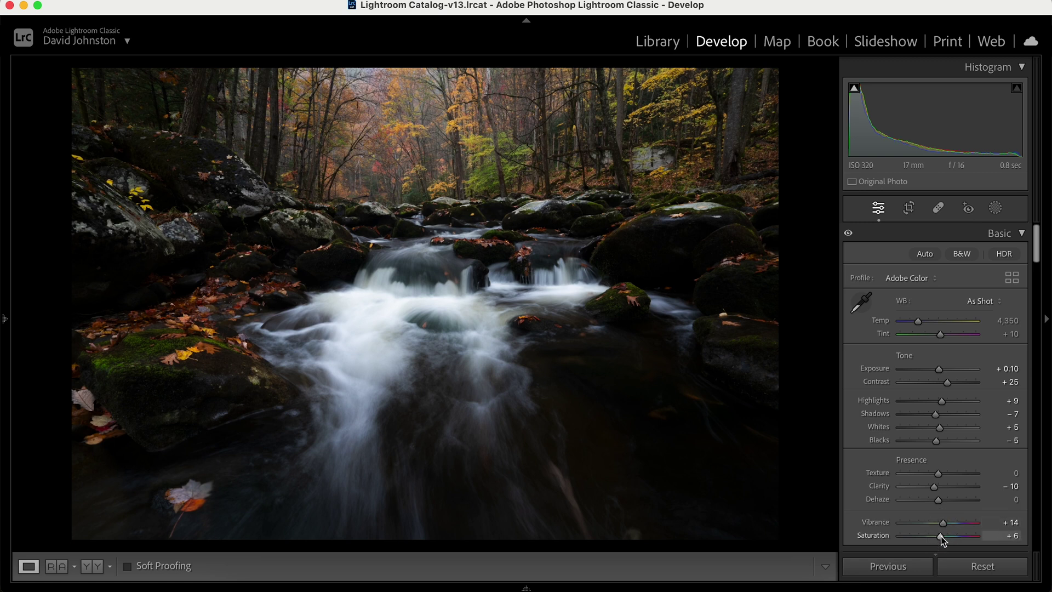
Sample the green foliage with Point Color, and set its saturation shift to 19 and luminance shift to 16.
left_click_drag(1036, 242, 1032, 316)
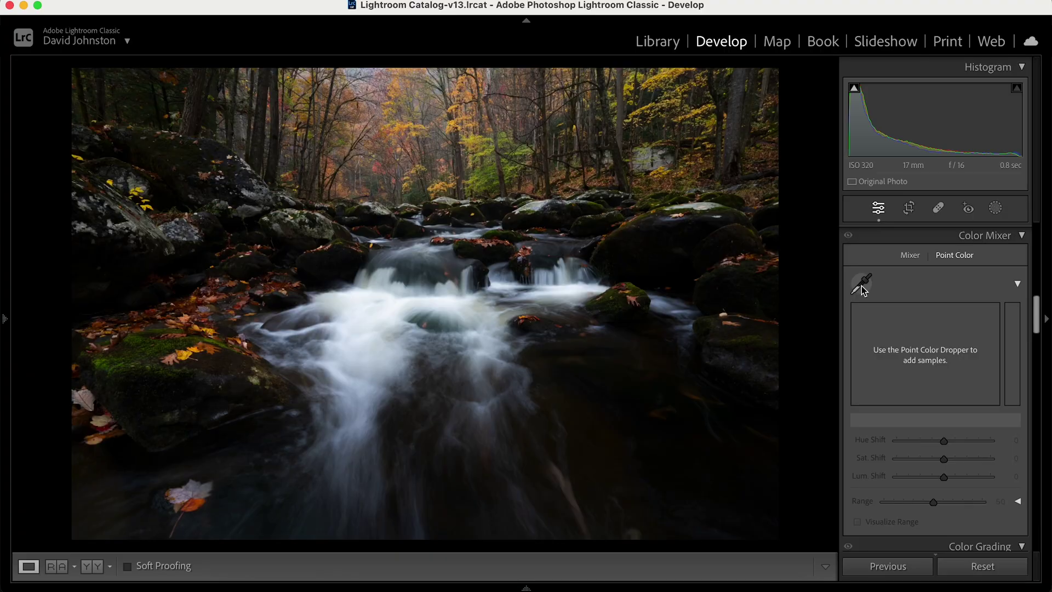
left_click(862, 285)
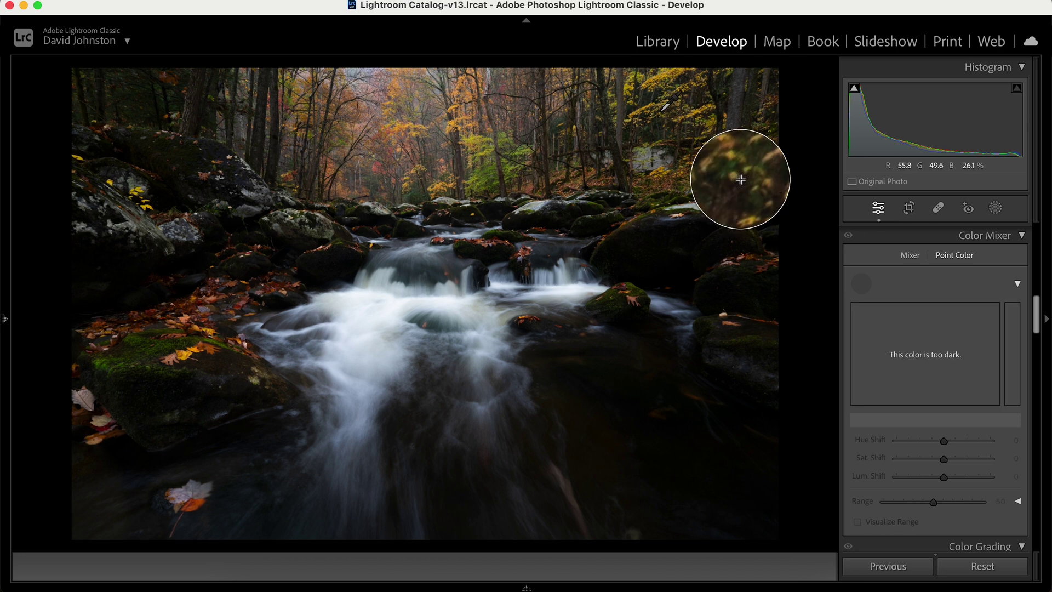
left_click(485, 175)
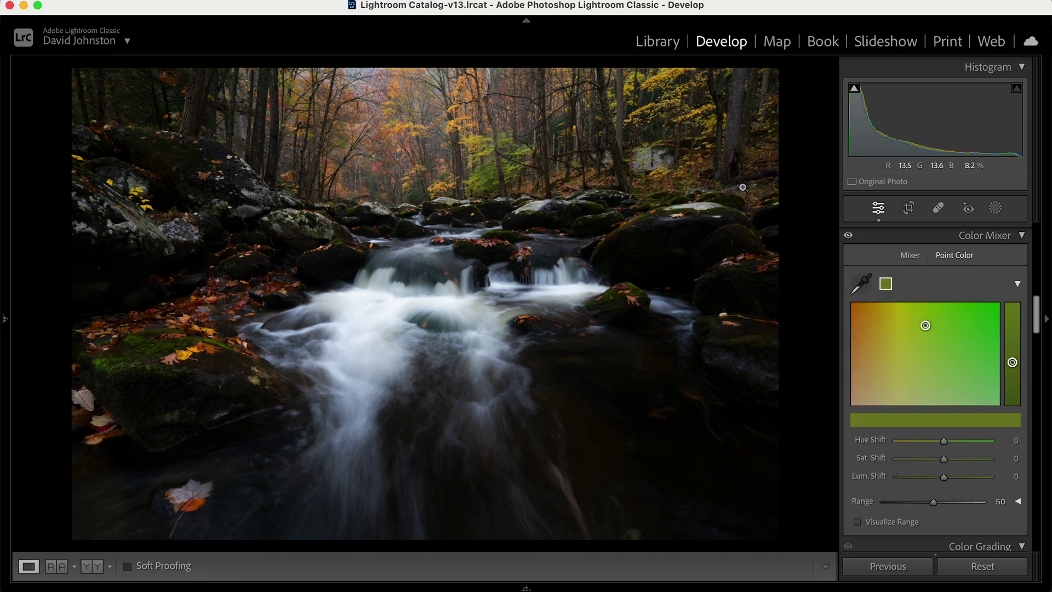
mouse_move(946, 463)
left_mouse_down()
mouse_move(954, 463)
mouse_move(950, 479)
left_mouse_up()
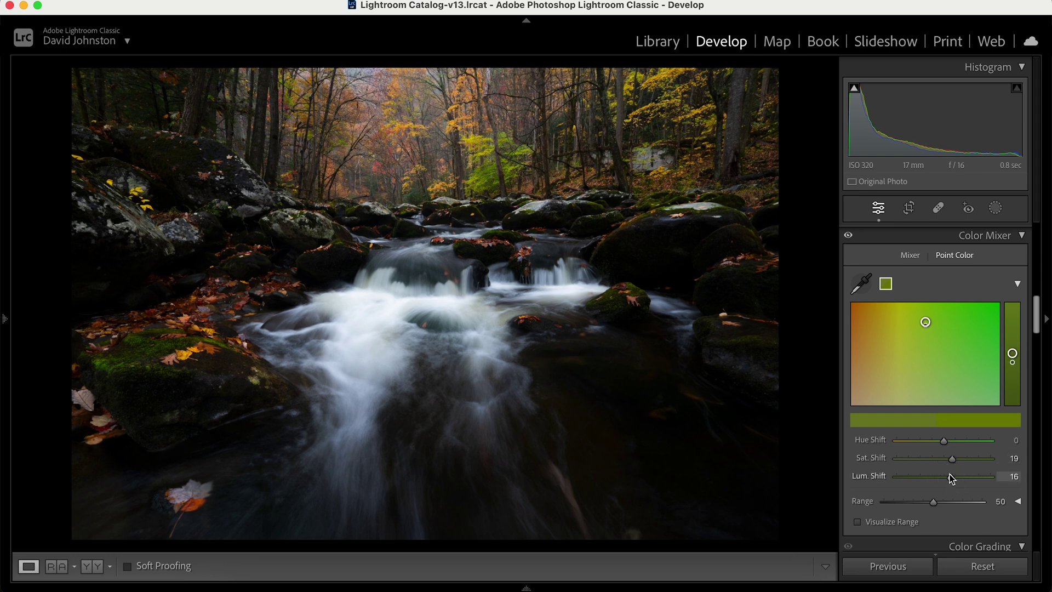
Sample the yellow-orange foliage as a second Point Color, and set its saturation shift to 15 and luminance shift to 8.
left_click(861, 283)
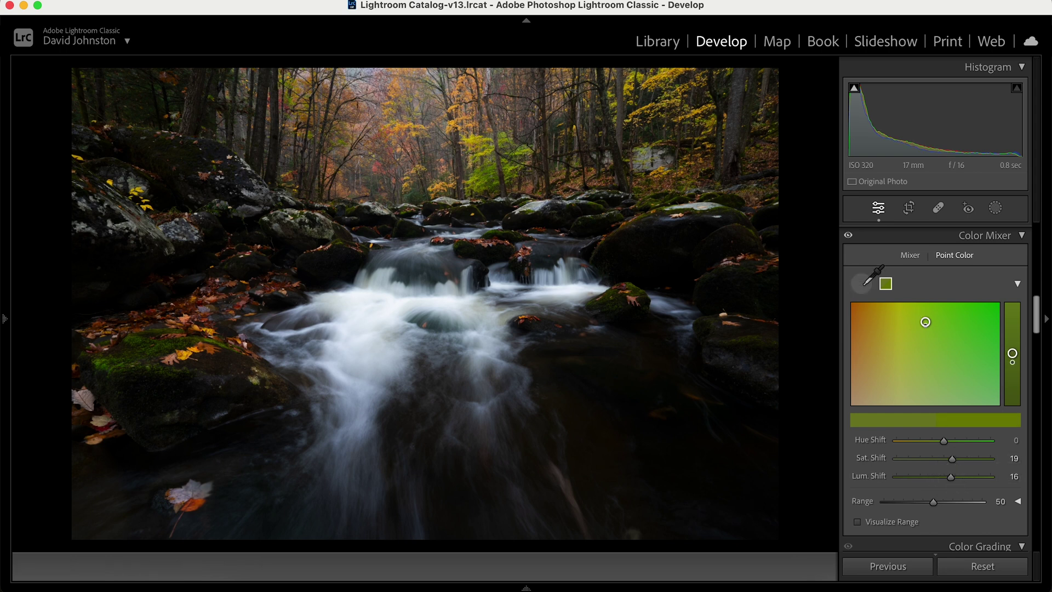
left_click(455, 115)
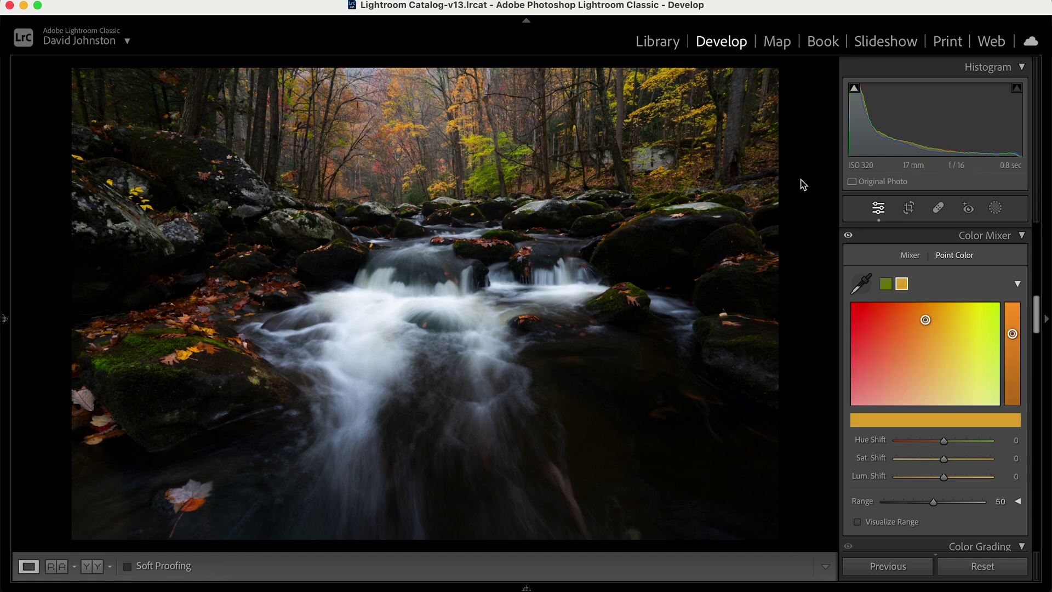
mouse_move(940, 457)
left_mouse_down()
mouse_move(954, 464)
mouse_move(948, 477)
left_mouse_up()
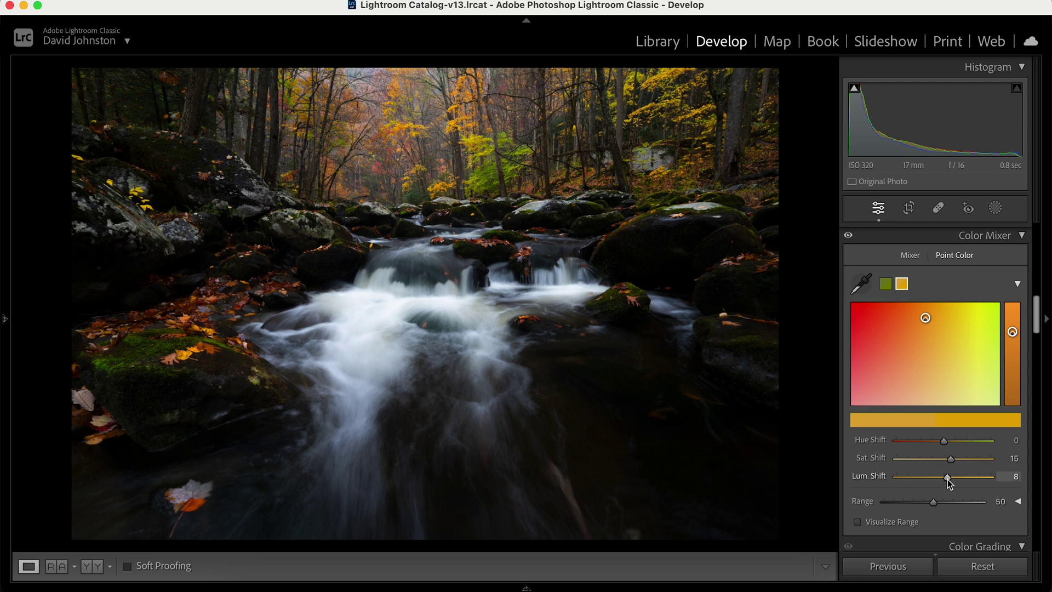
Set the yellow-orange Point Color's saturation shift to 9, and sample the reddish background foliage with saturation shift 3 and luminance shift 14.
left_click_drag(952, 461, 950, 465)
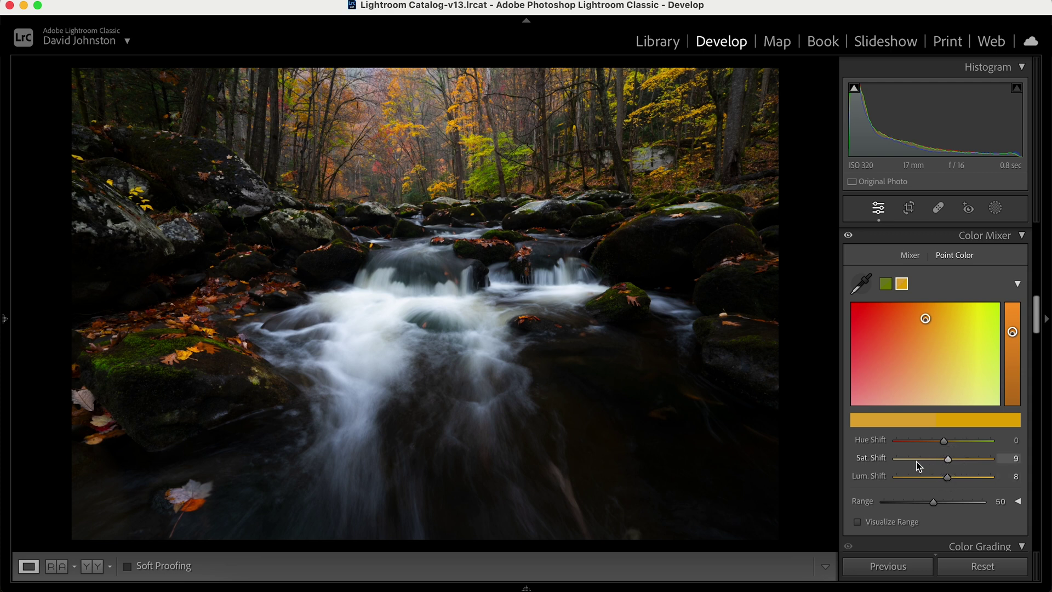
left_click(861, 284)
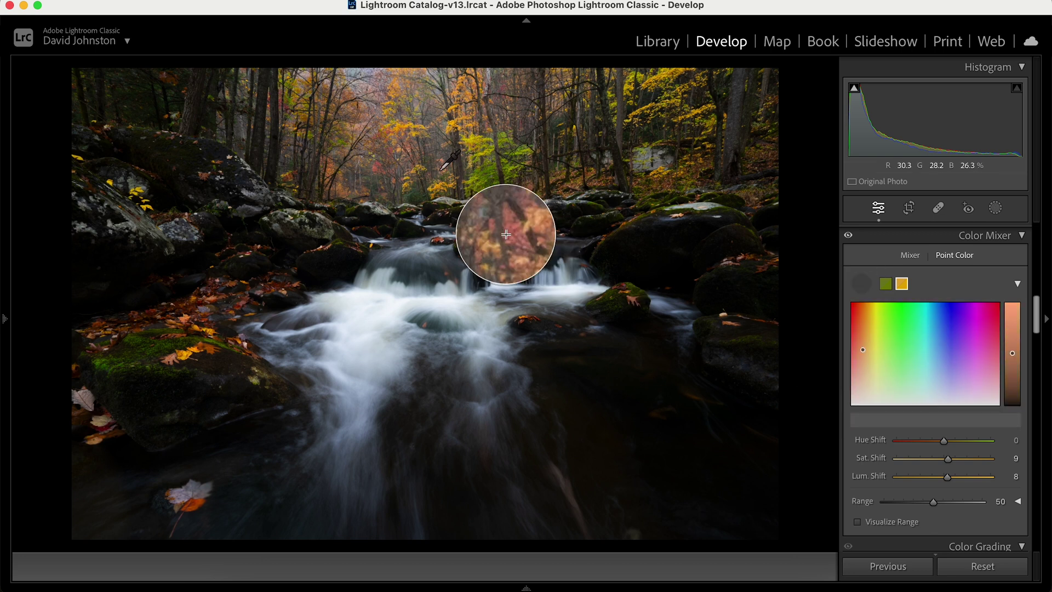
left_click(377, 172)
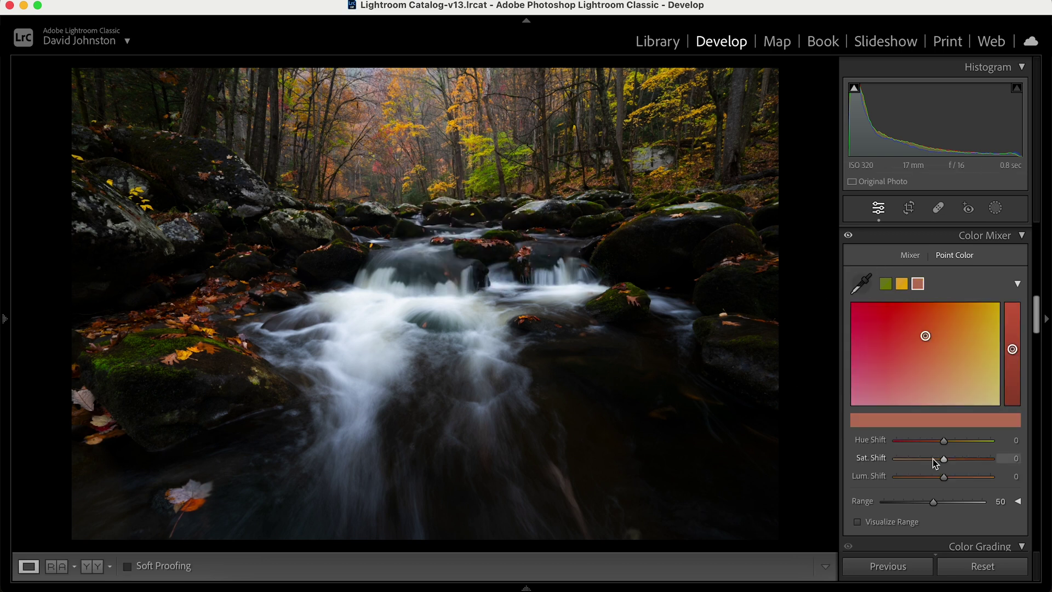
left_click_drag(951, 461, 954, 480)
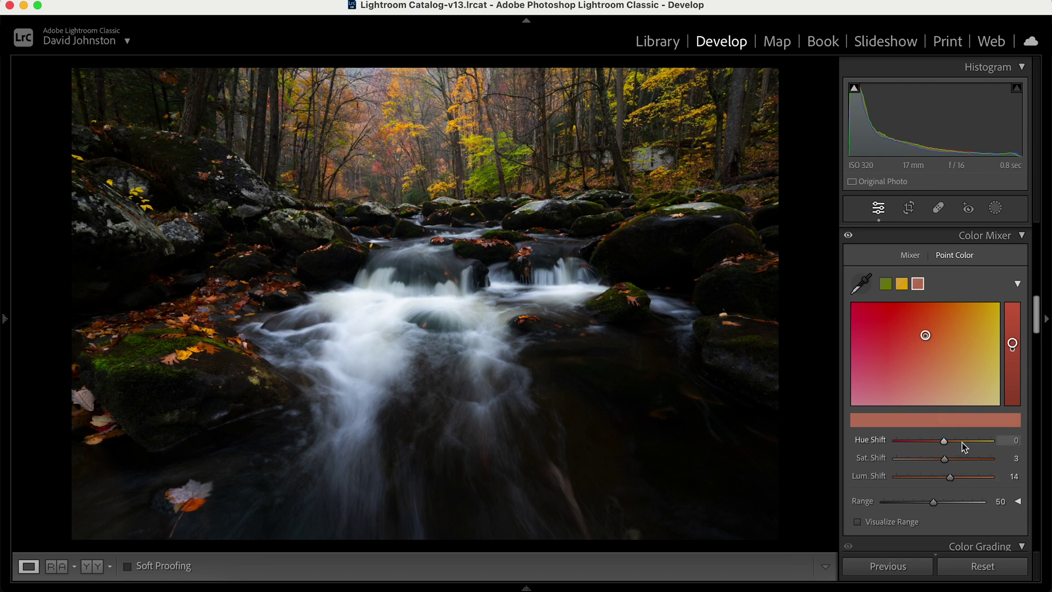
Sample the dark green moss on the foreground rock as a fourth Point Color, with saturation shift 6 and luminance shift 21.
left_click(860, 283)
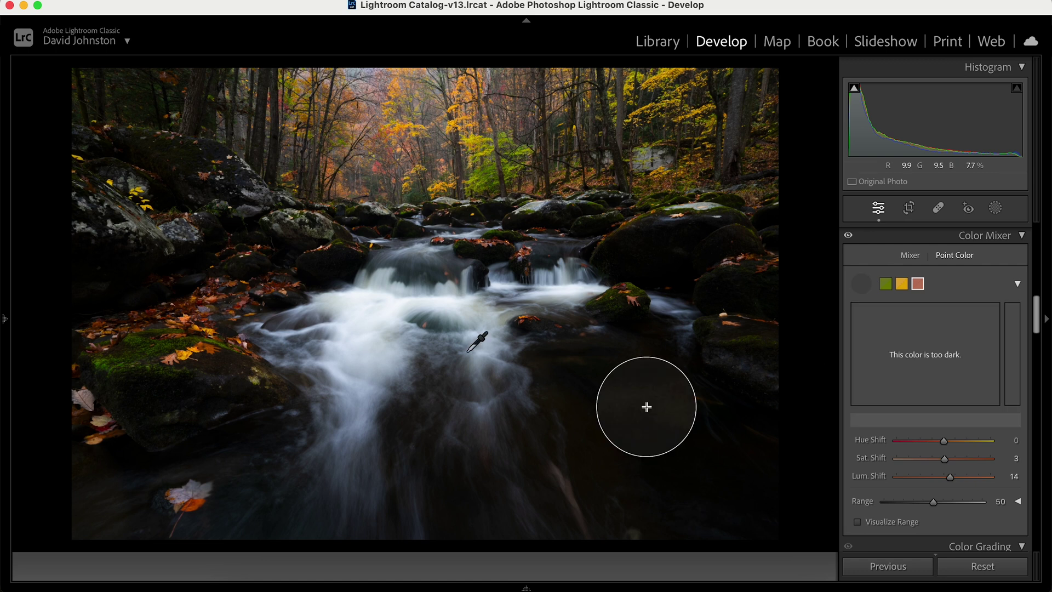
left_click(106, 364)
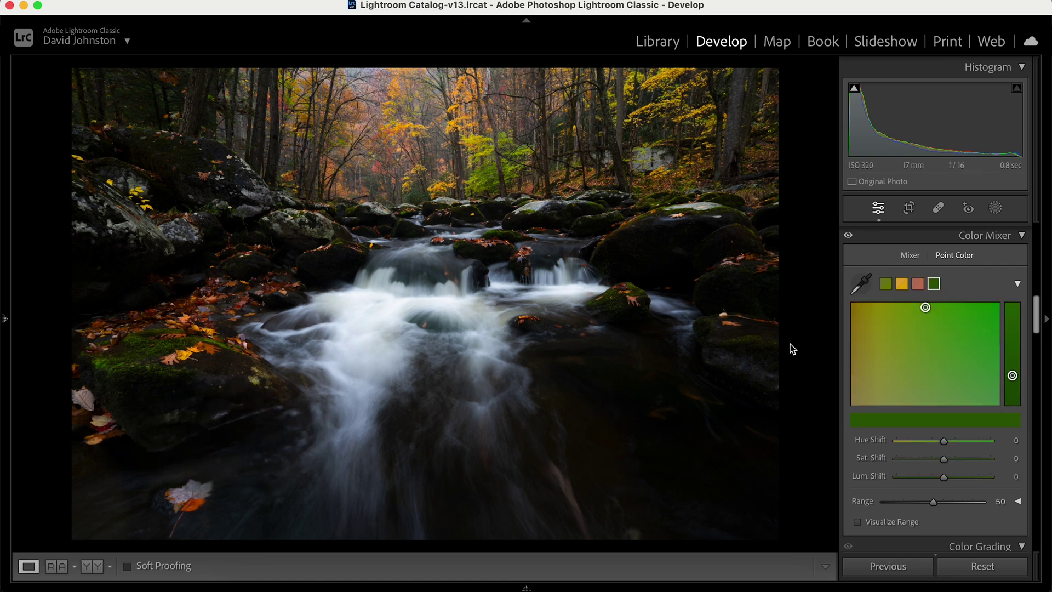
left_click_drag(944, 460, 956, 477)
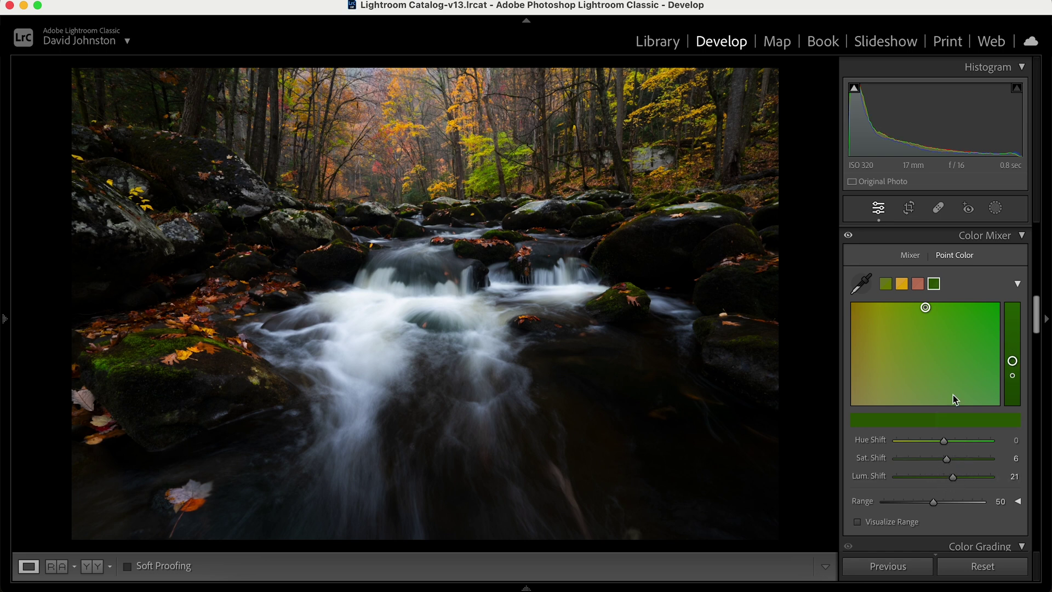
Review the shift settings of the sampled reddish, yellow-orange and green Point Colors.
left_click(971, 239)
left_click(971, 239)
mouse_move(1036, 315)
left_mouse_down()
mouse_move(1040, 357)
mouse_move(1039, 296)
left_mouse_up()
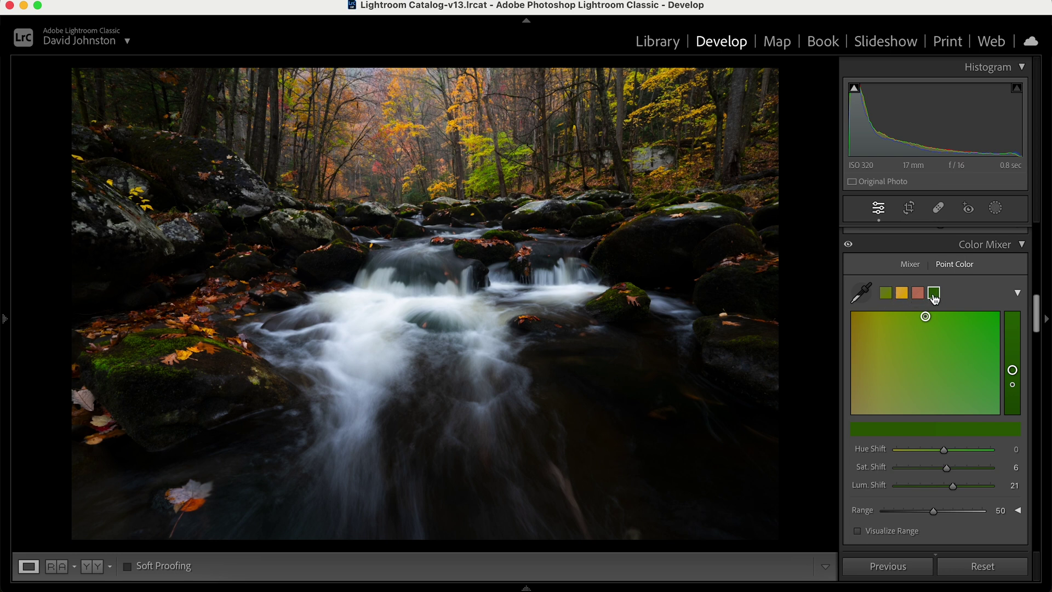
left_click(916, 294)
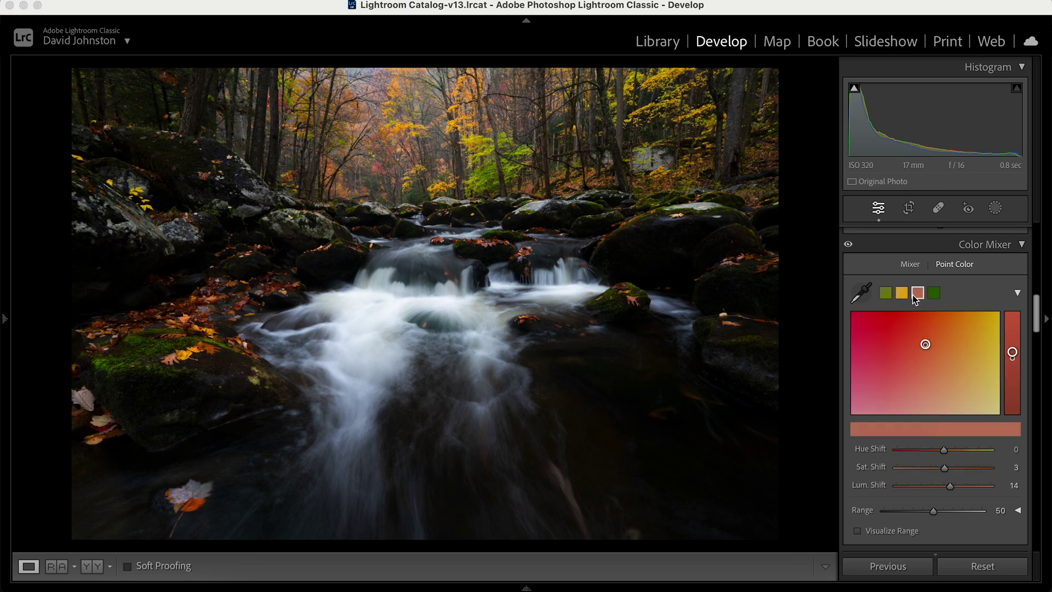
left_click(901, 294)
left_click(885, 293)
left_click(902, 294)
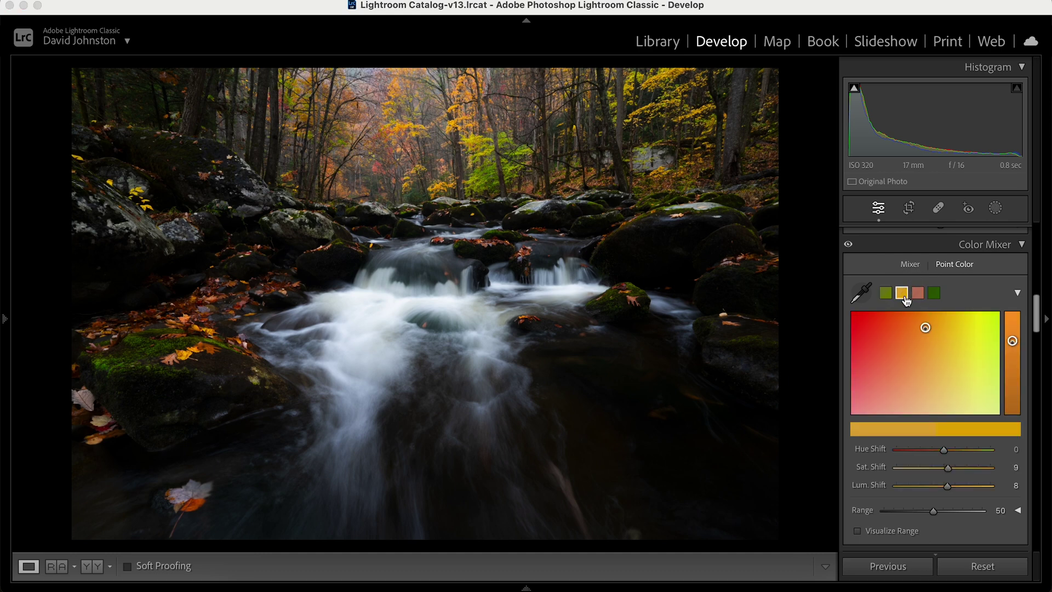